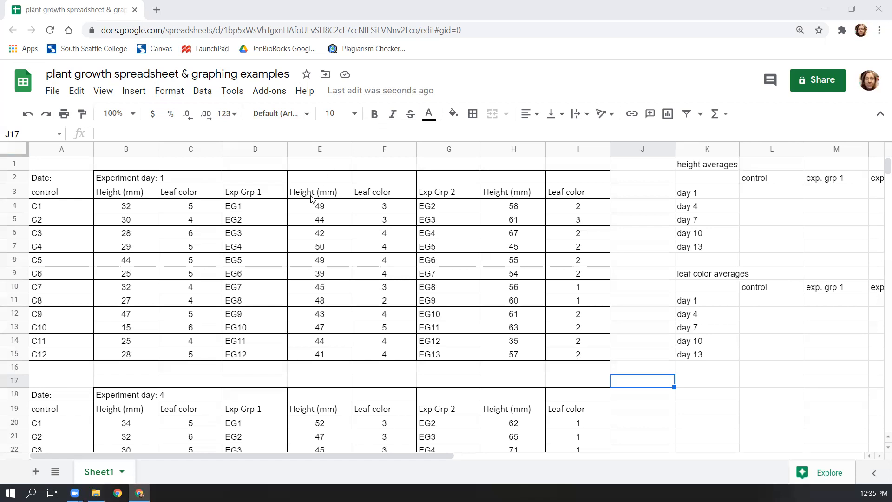
Step: Review the plant data tables from experiment day 1 through day 13 and the empty height and leaf color averages tables in K1:N15
click(256, 194)
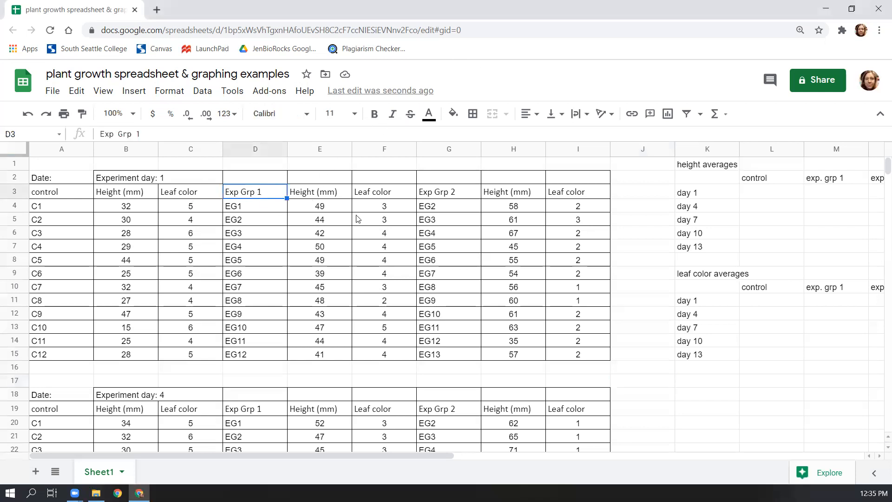
click(444, 195)
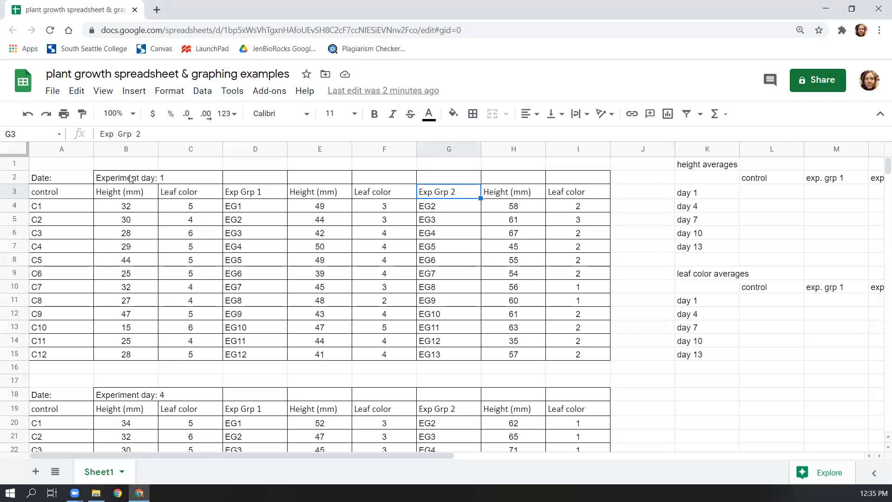
scroll(130, 179, down, 5)
scroll(130, 179, up, 5)
scroll(130, 179, down, 15)
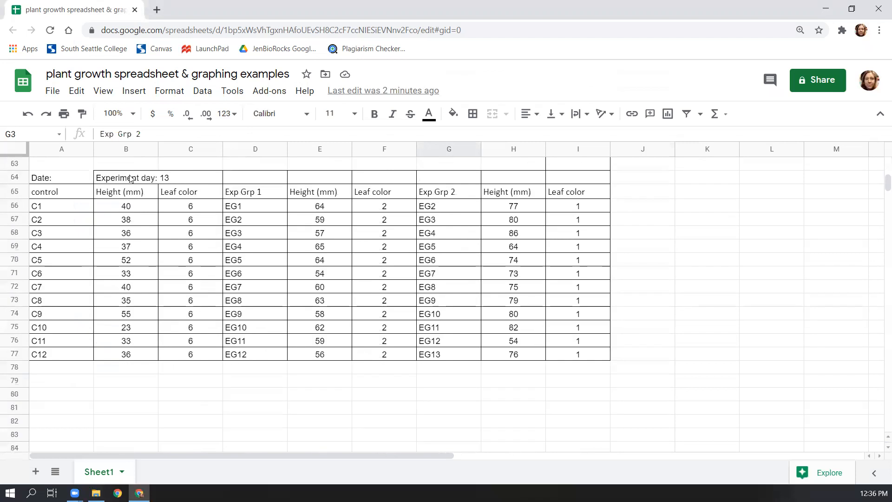
scroll(130, 179, up, 15)
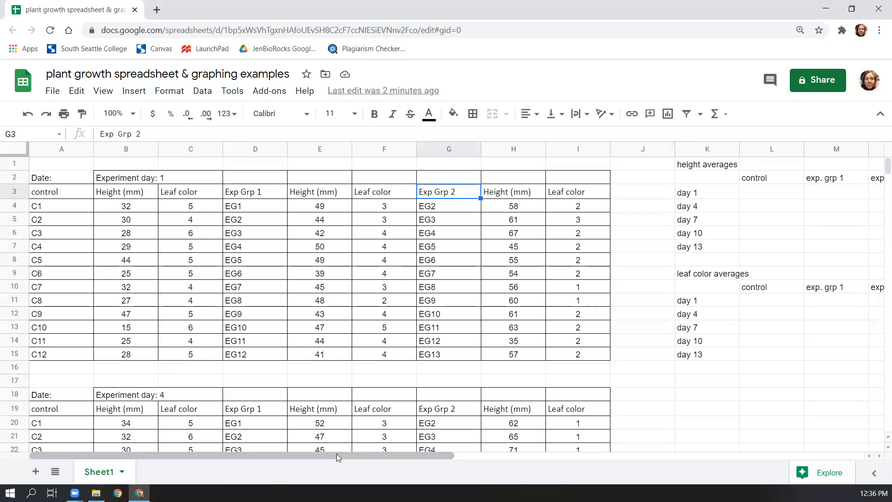
drag(336, 454, 440, 459)
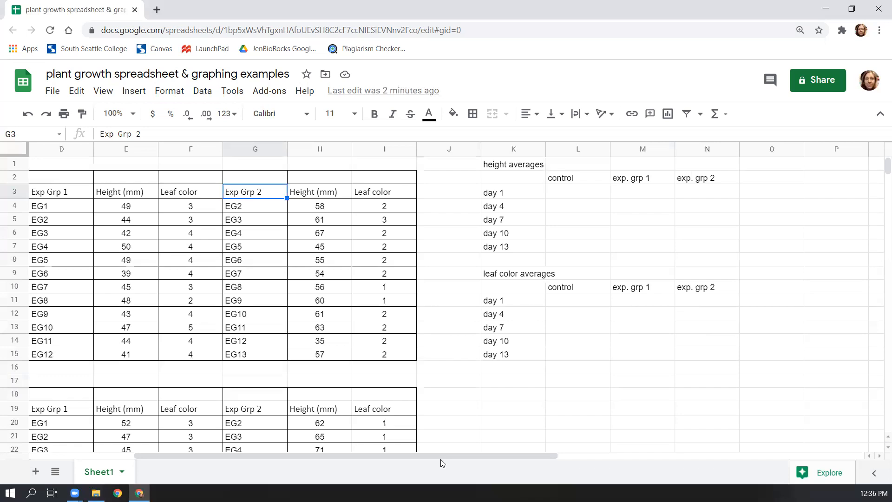
drag(494, 165, 707, 360)
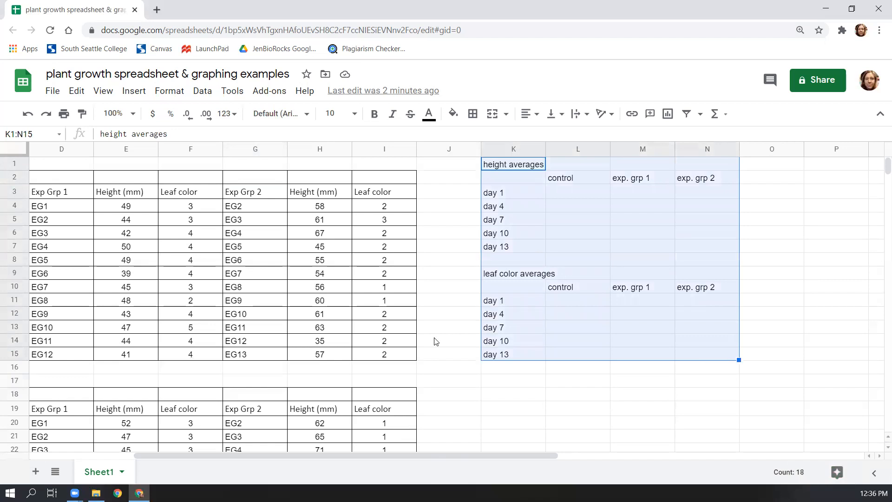
drag(256, 454, 174, 470)
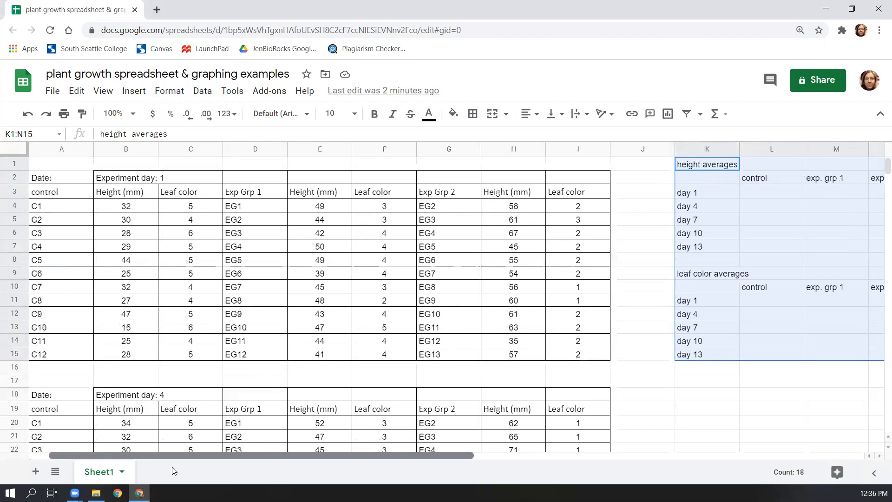
click(778, 200)
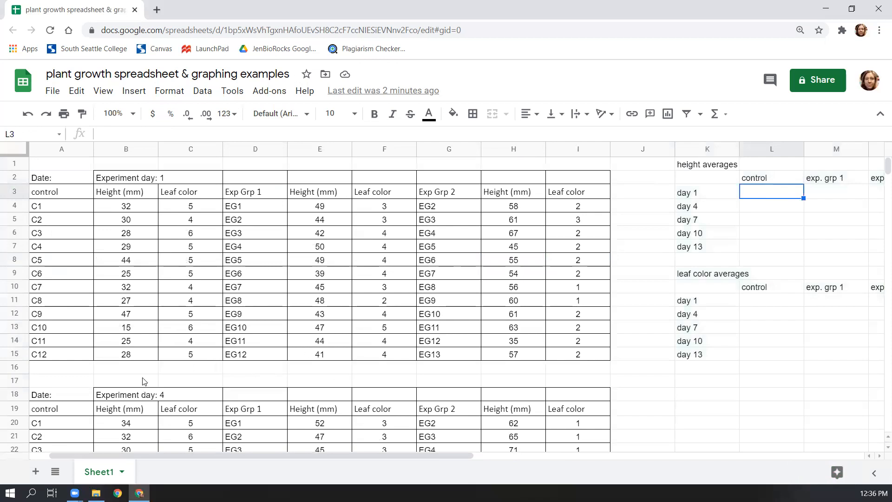
Step: Label cell A16, below the day 1 control plants, as "average"
click(61, 370)
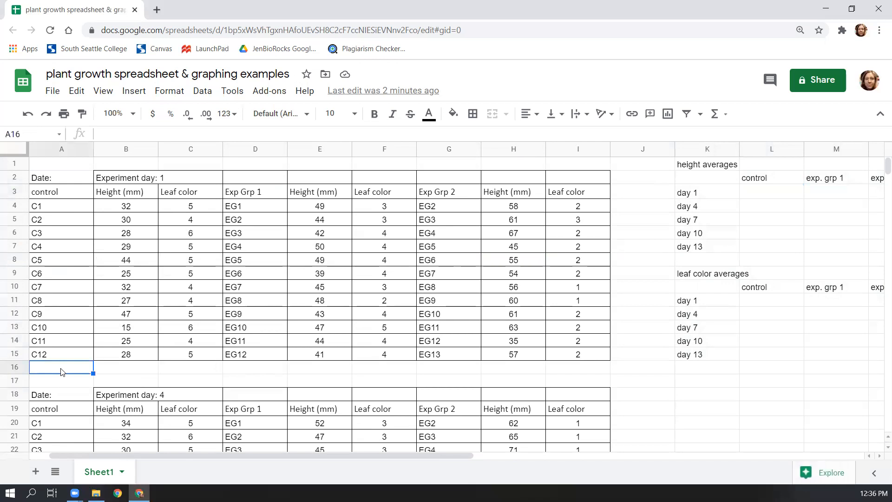
text(average)
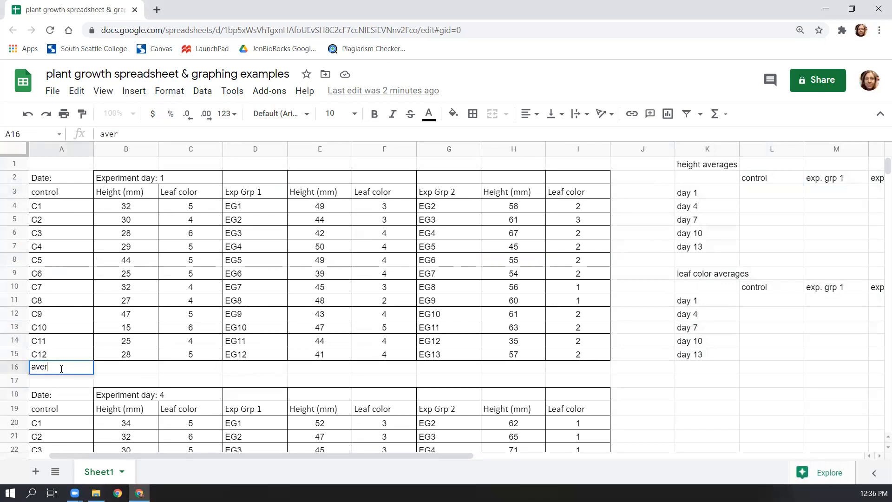
click(110, 375)
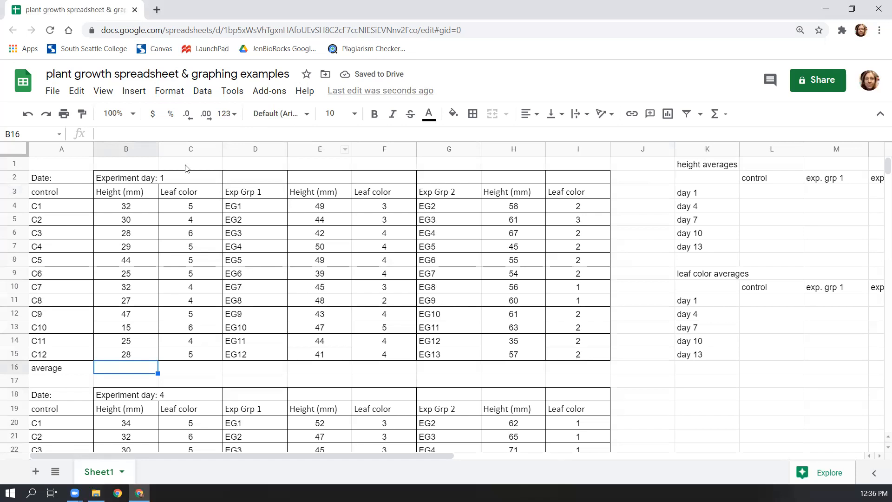
Step: Color the text of the day 1 control group data in A3:C15 purple
click(116, 181)
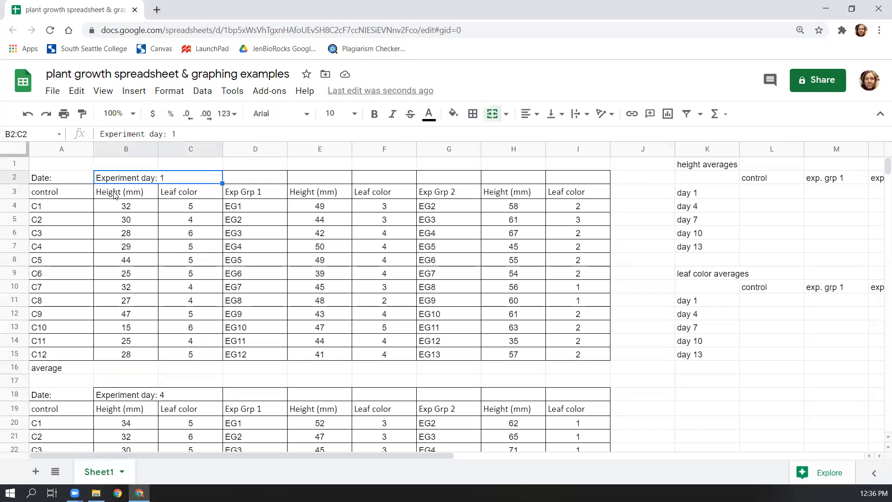
drag(68, 198, 191, 355)
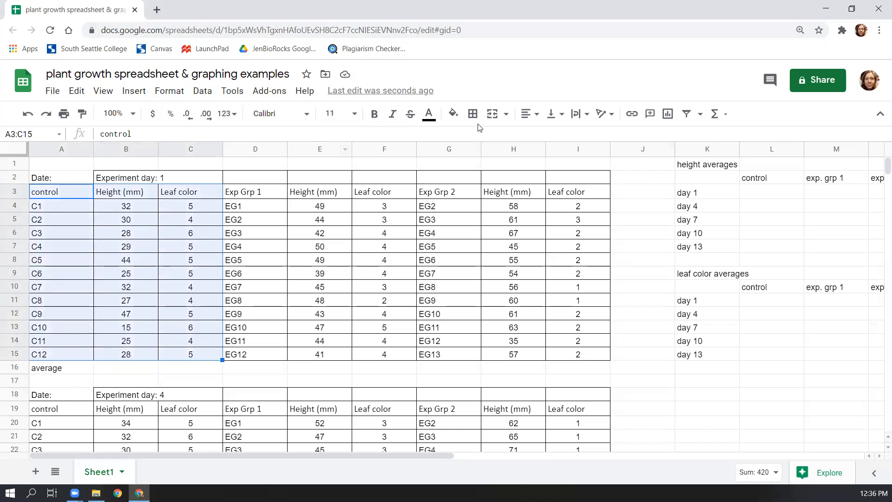
click(429, 115)
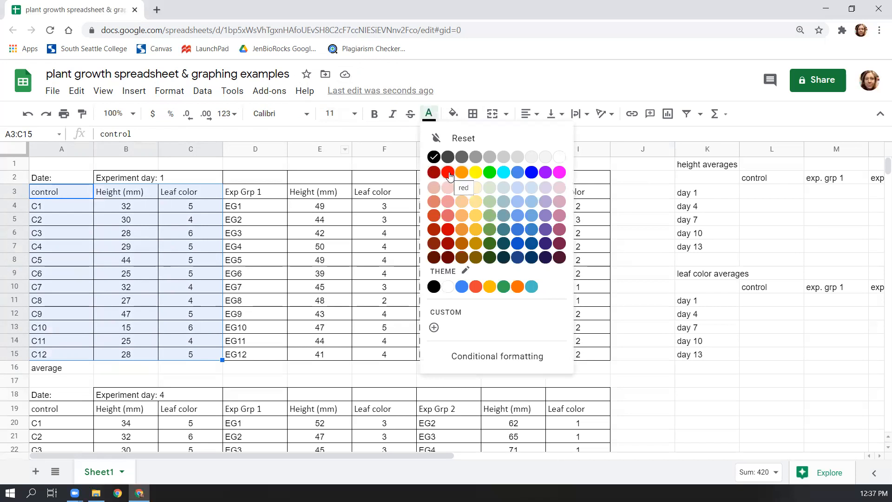
click(546, 173)
click(297, 290)
Step: Color the text of the day 1 Exp Grp 1 data in D3:F15 green
drag(242, 191, 371, 360)
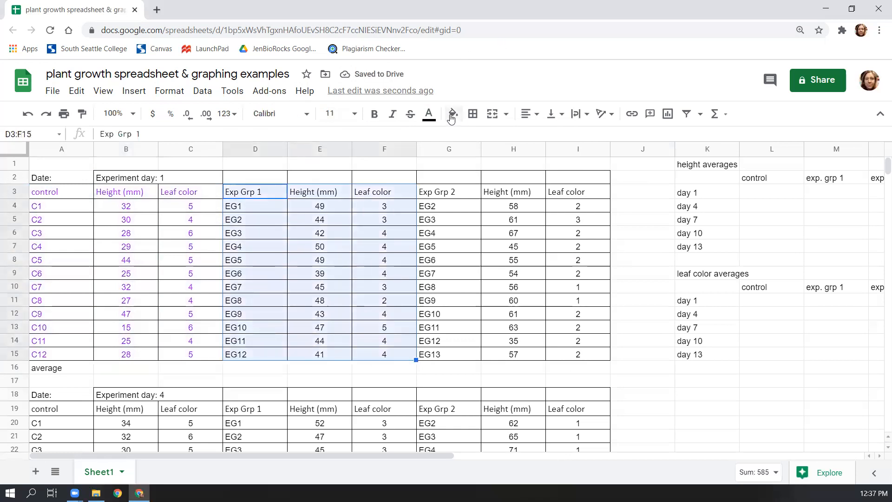
click(430, 115)
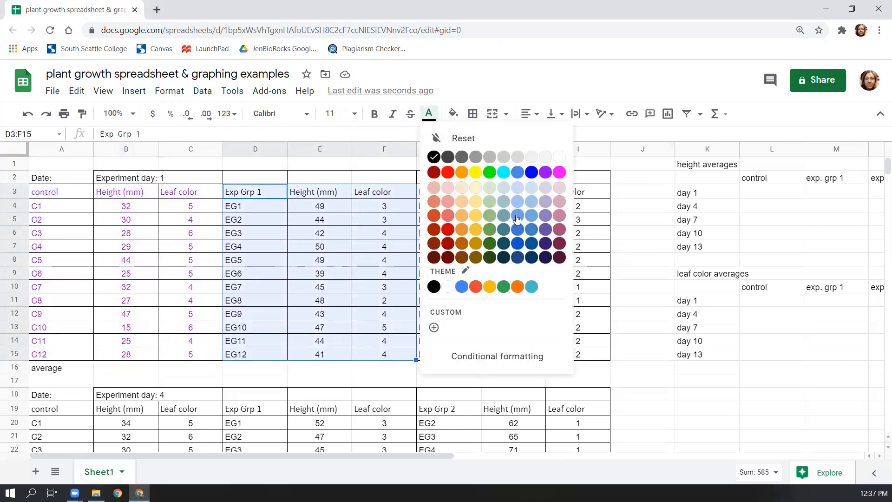
click(492, 229)
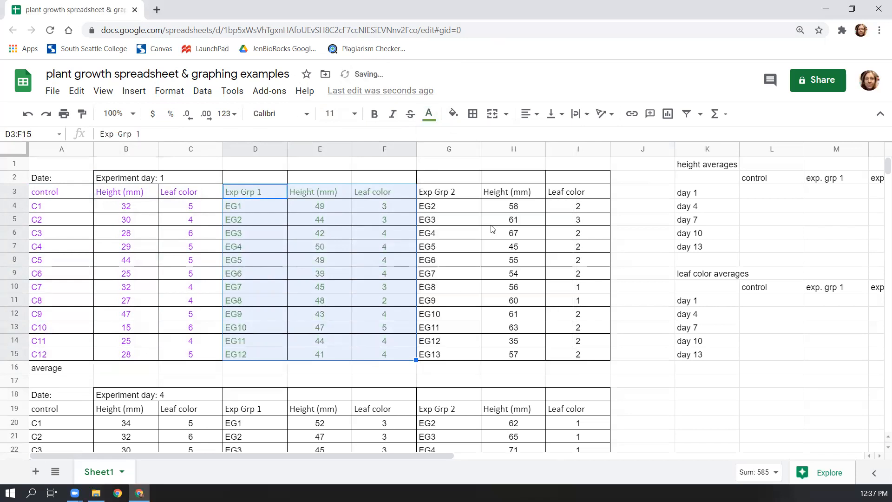
Step: Color the text of the day 1 Exp Grp 2 data in G3:I15 orange
drag(461, 193, 574, 349)
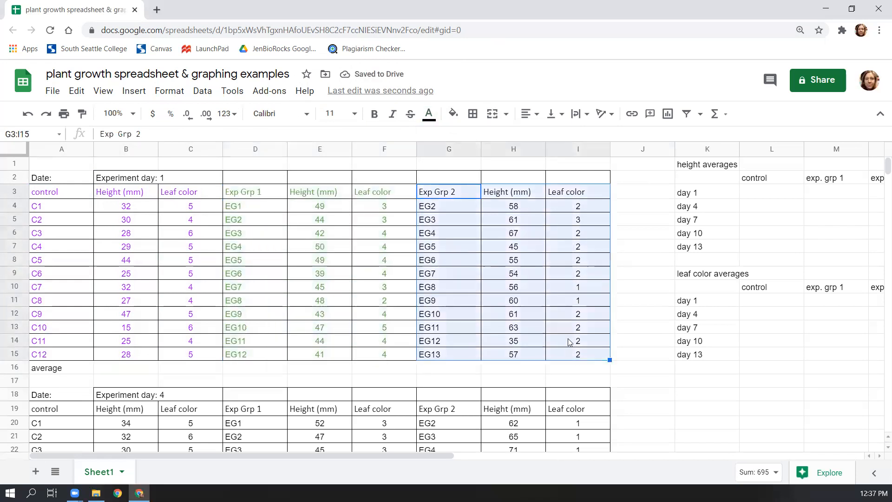
click(430, 115)
click(519, 288)
click(646, 366)
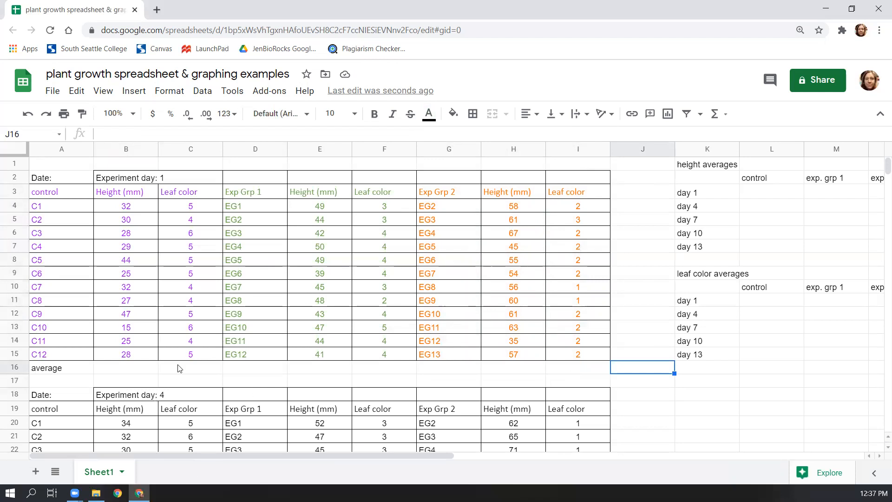
Step: Write out the formula =average(B4:B15) in B16 for the control heights and clear the cell again
click(120, 369)
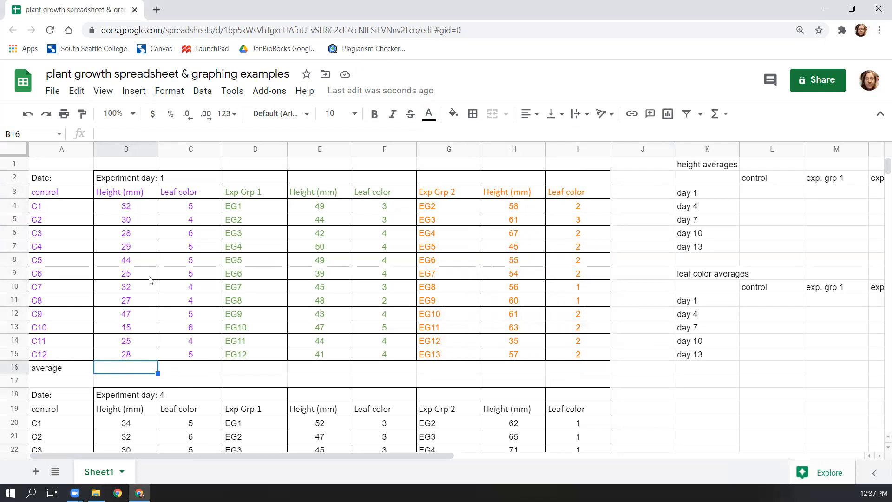
text(=)
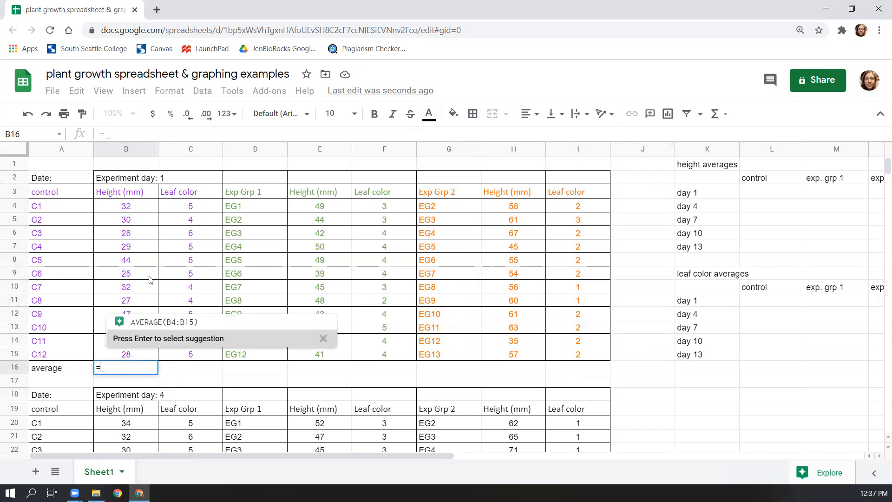
text(a)
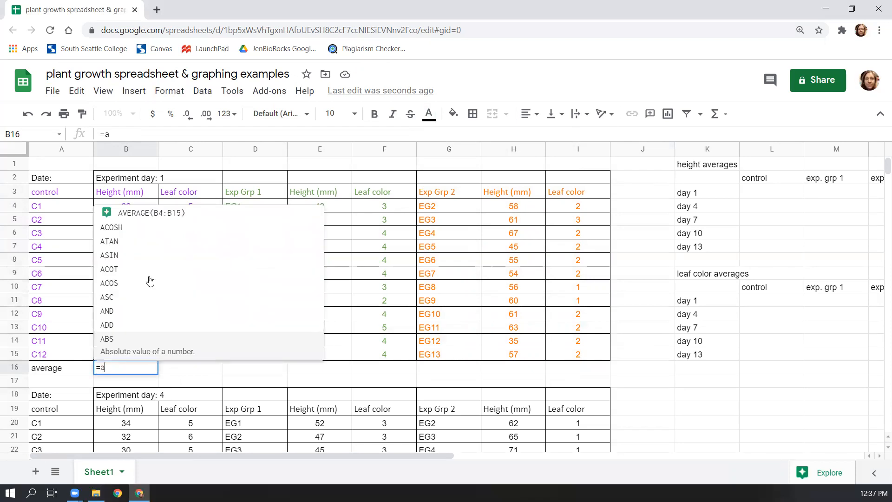
text(verage()
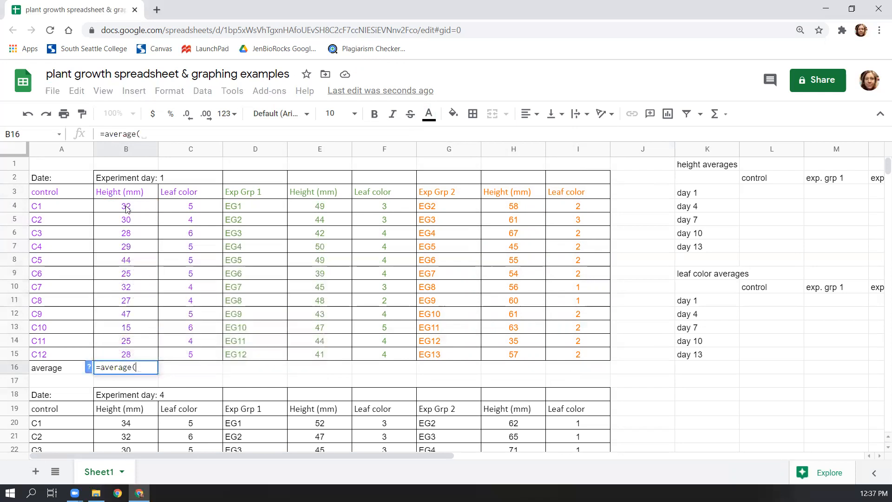
drag(126, 208, 145, 356)
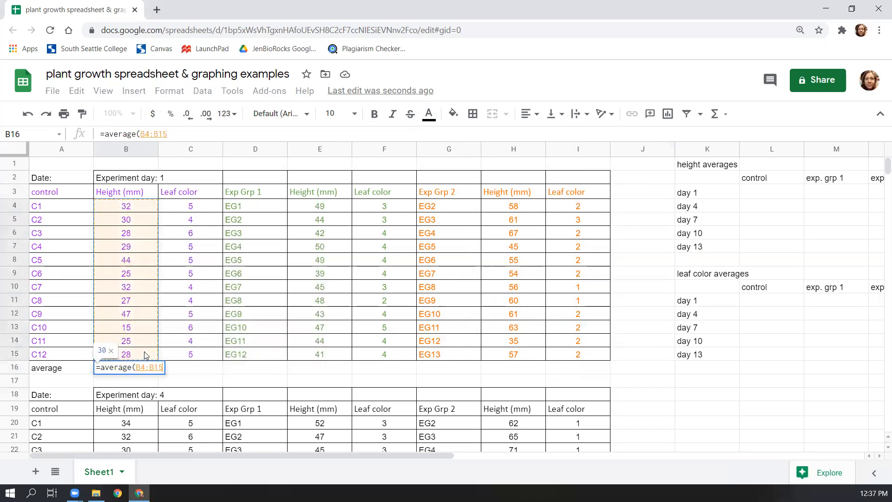
text())
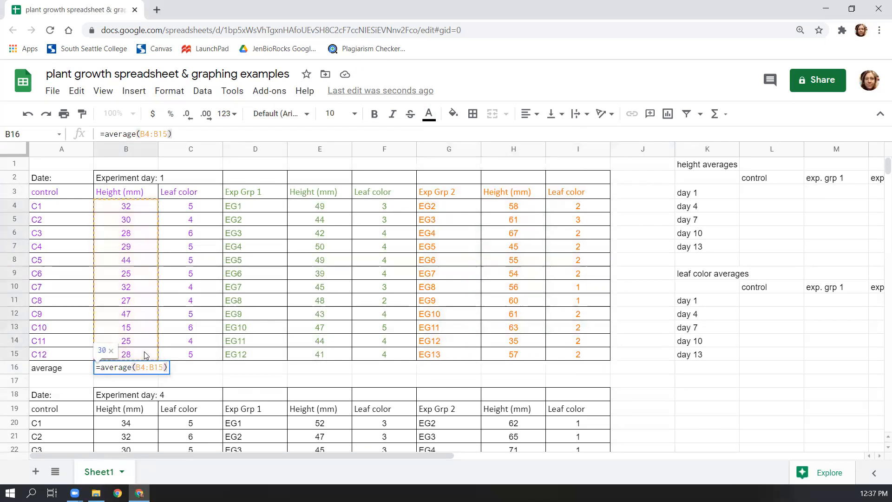
key(Return)
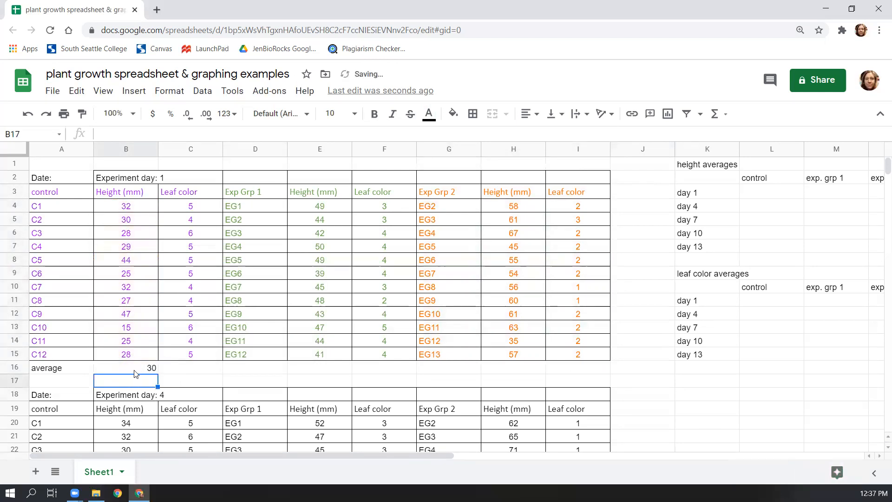
click(134, 371)
key(Delete)
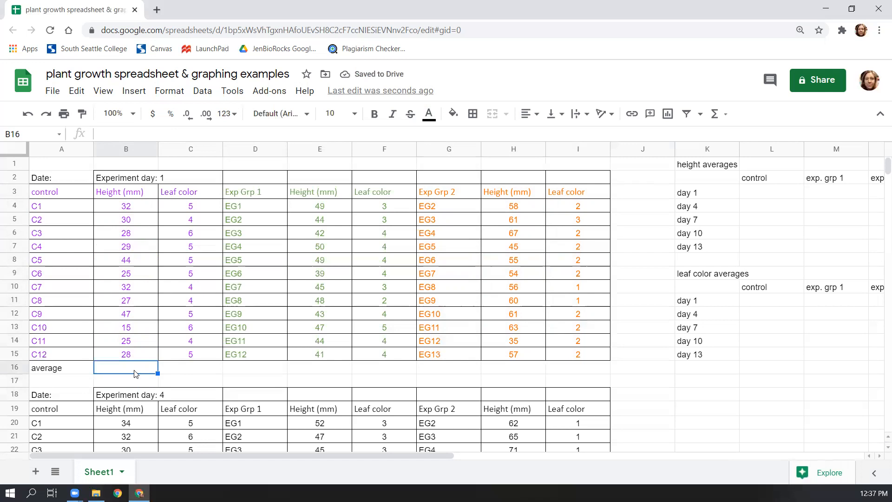
Step: Average the day 1 control heights in B16 by accepting the suggested formula =AVERAGE(B4:B15)
text(=)
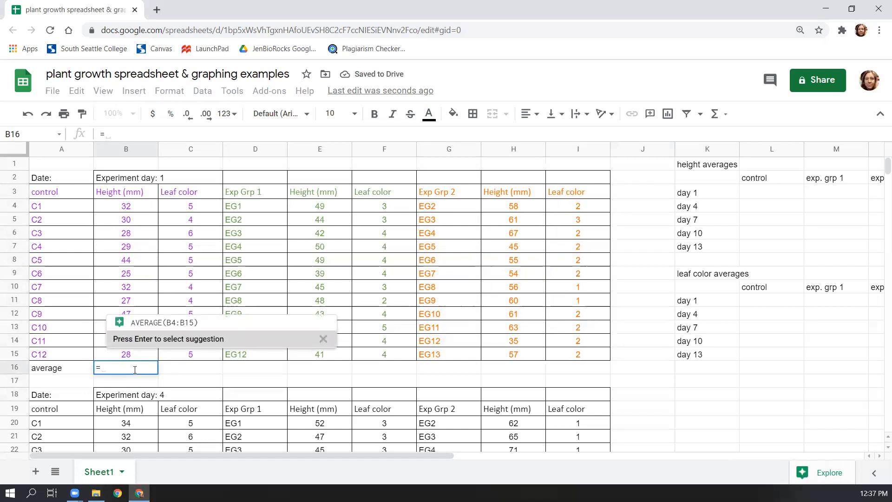
mouse_move(128, 331)
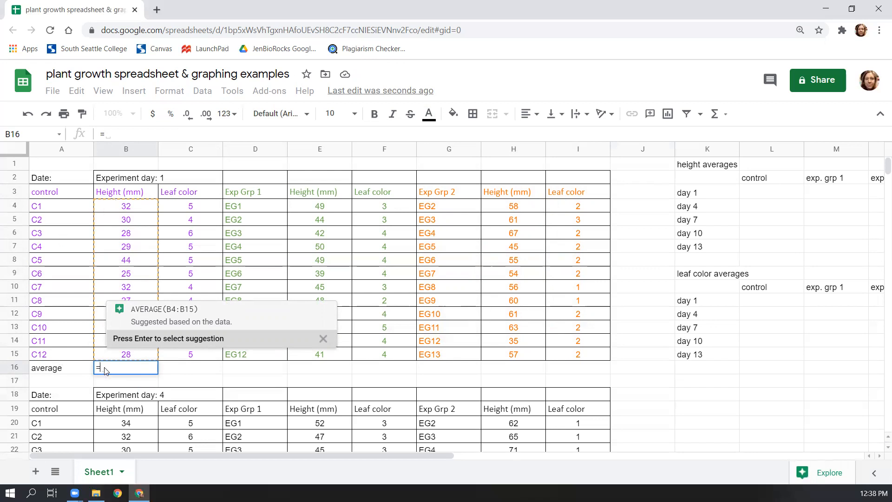
click(184, 318)
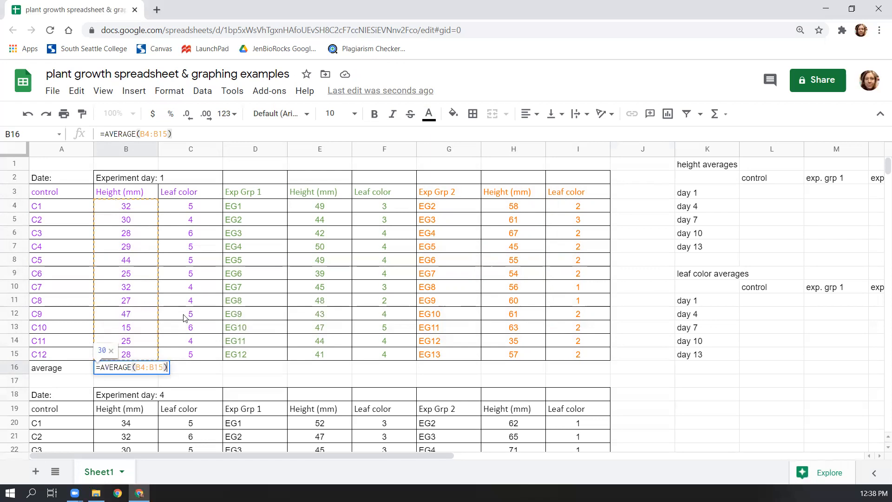
key(Return)
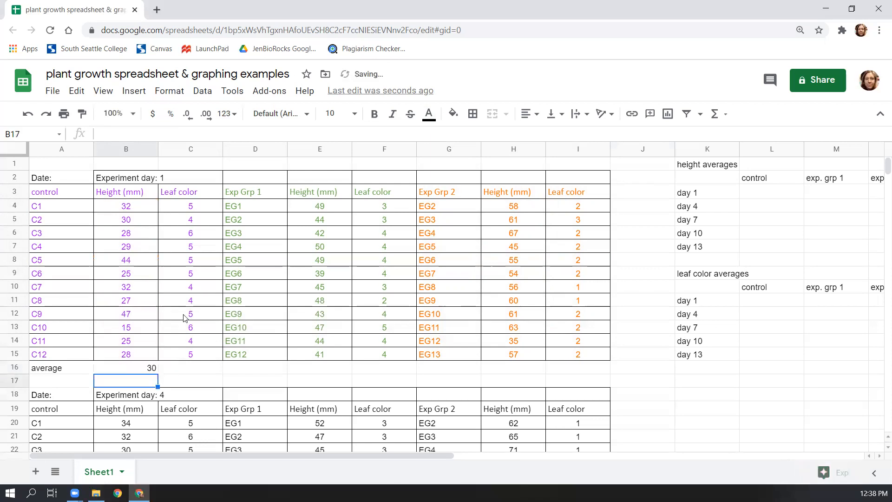
click(138, 370)
Step: Average the day 1 control leaf colors in C16 with the suggested formula =AVERAGE(C4:C15)
click(207, 372)
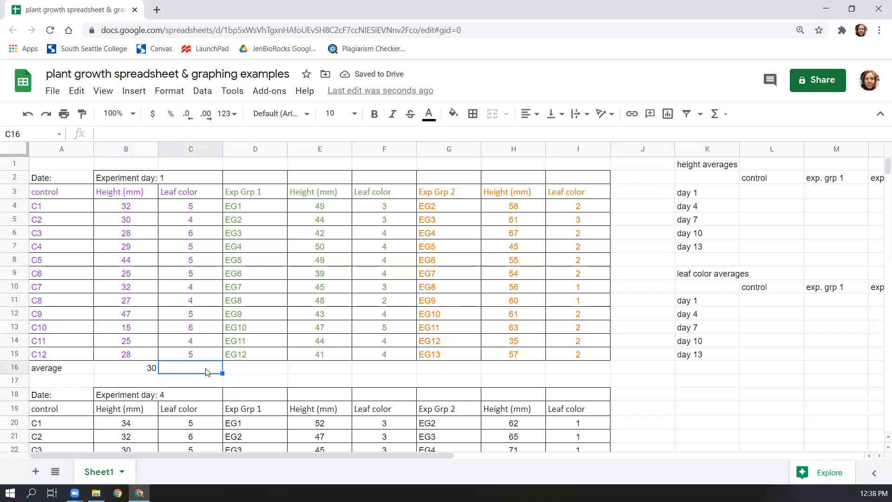
text(=a)
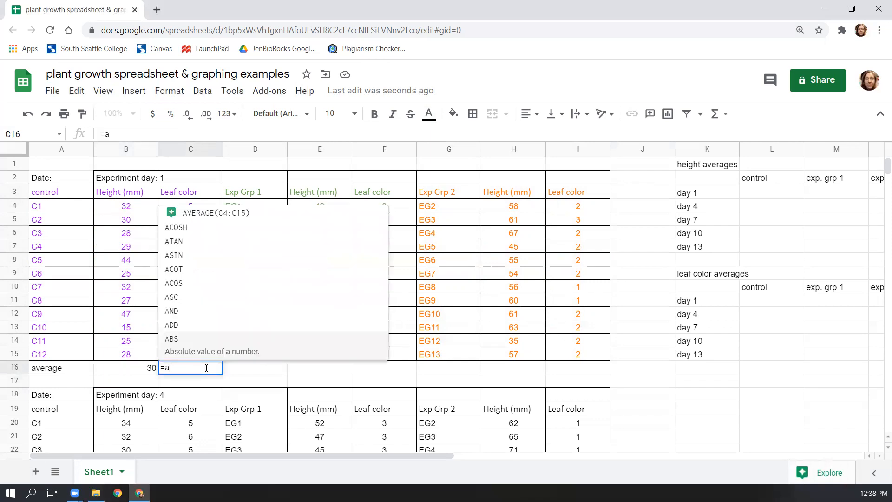
click(224, 217)
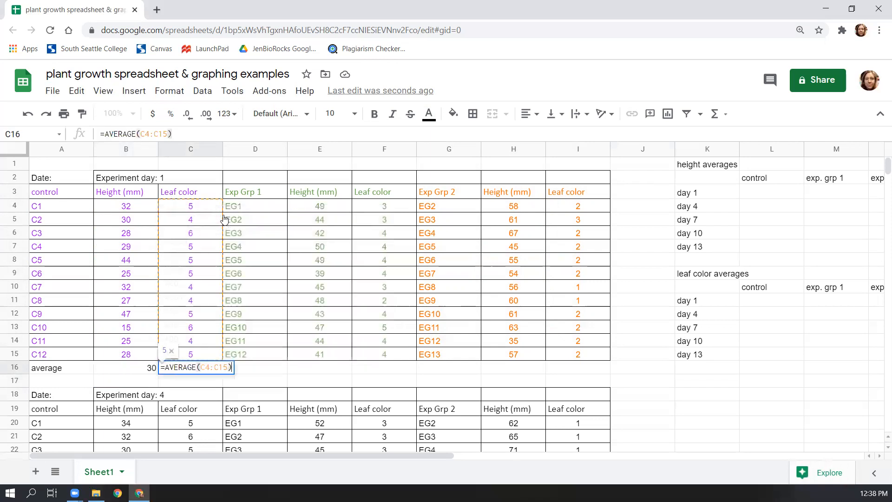
key(Return)
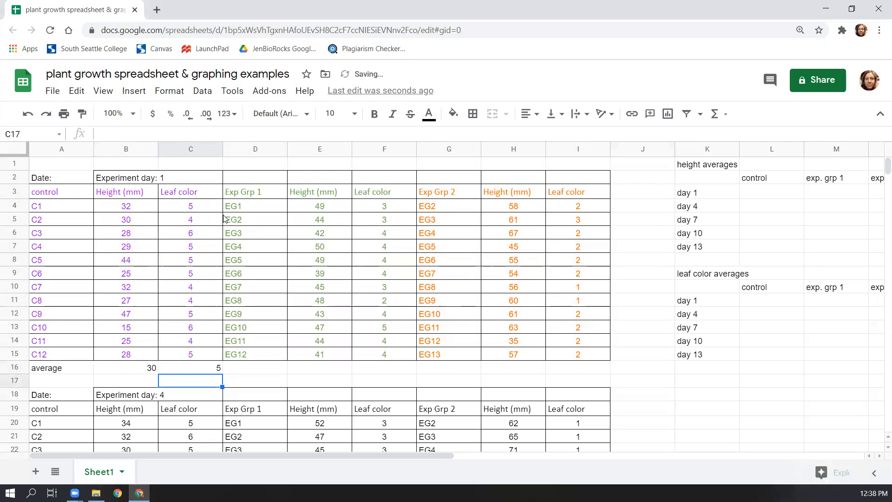
Step: Average the day 1 Exp Grp 1 heights in E16 with the suggested formula =AVERAGE(E4:E15)
click(324, 368)
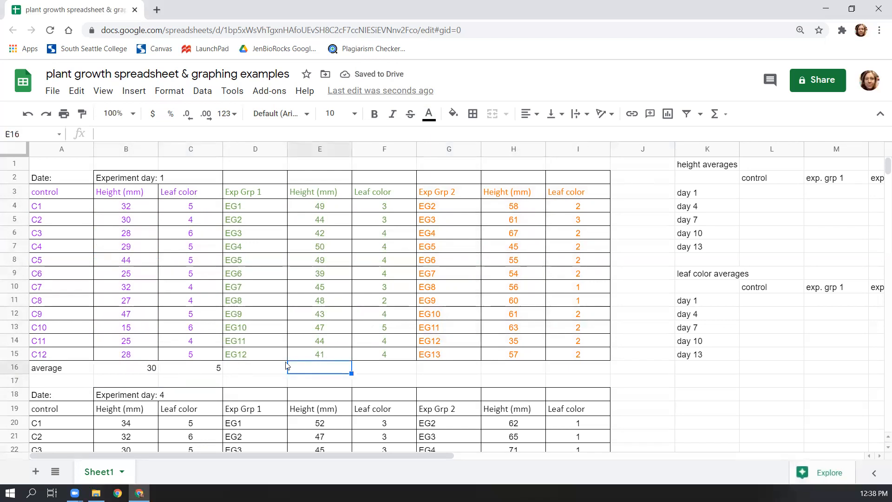
text(=)
click(331, 310)
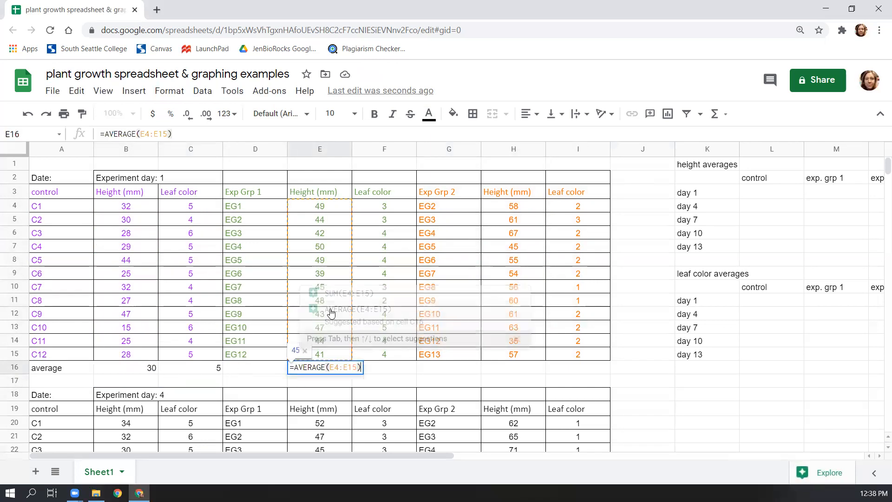
key(Return)
Step: Fill the average formula from E16 into F16 for the Exp Grp 1 leaf colors
click(344, 369)
drag(350, 374, 370, 373)
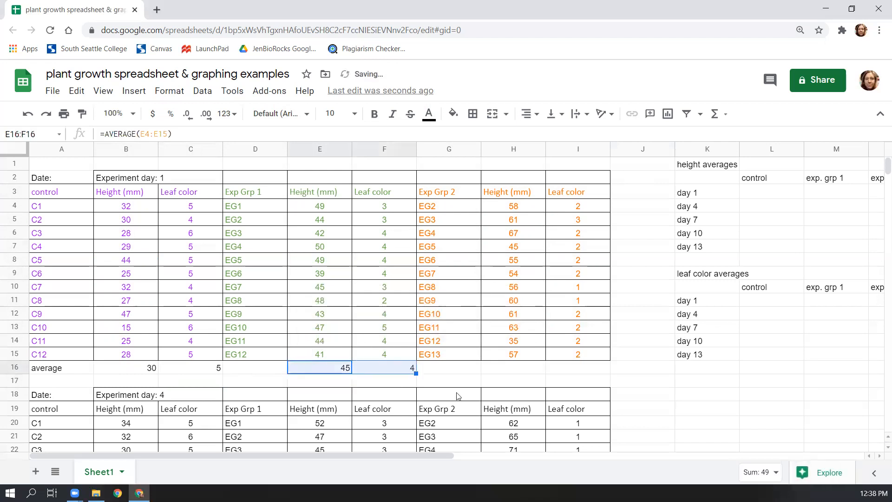
click(412, 371)
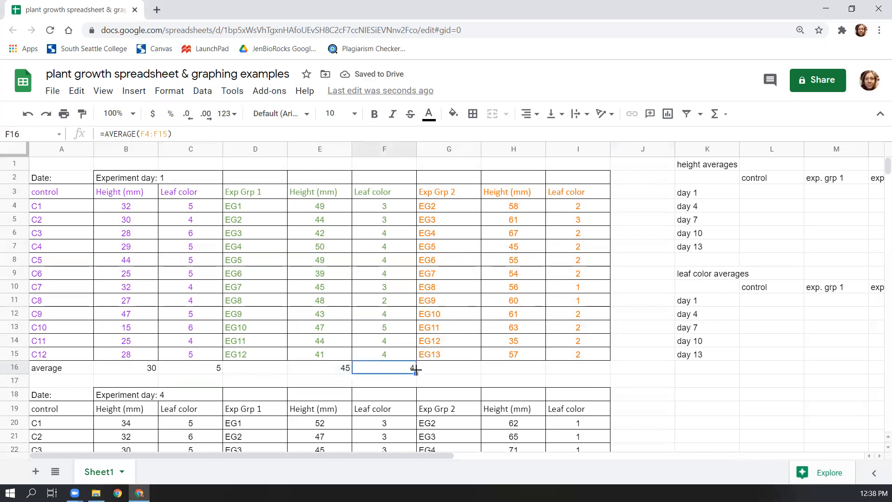
Step: Fill the day 1 average formula from B16 across to I16 and clear the group label column cells D16 and G16
click(153, 374)
drag(158, 374, 568, 365)
click(434, 371)
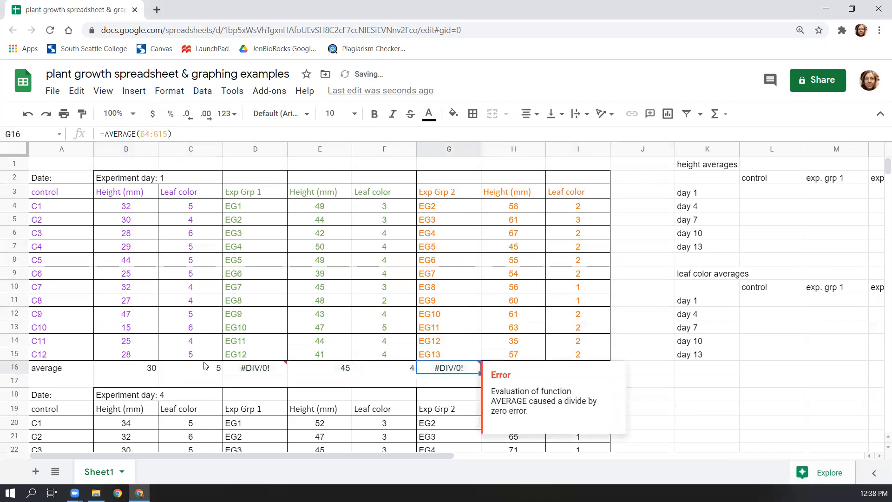
key(Delete)
click(259, 368)
key(Delete)
click(364, 383)
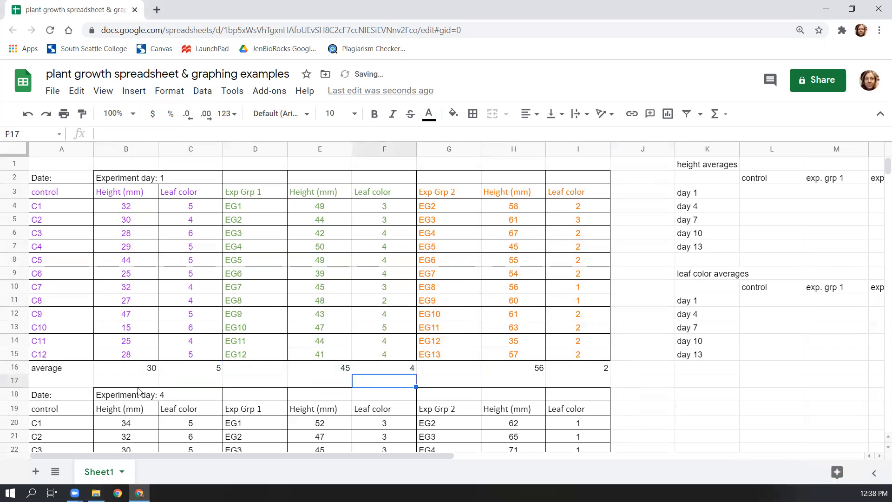
Step: Make the day 1 average row A16:I16 bold
scroll(138, 391, down, 4)
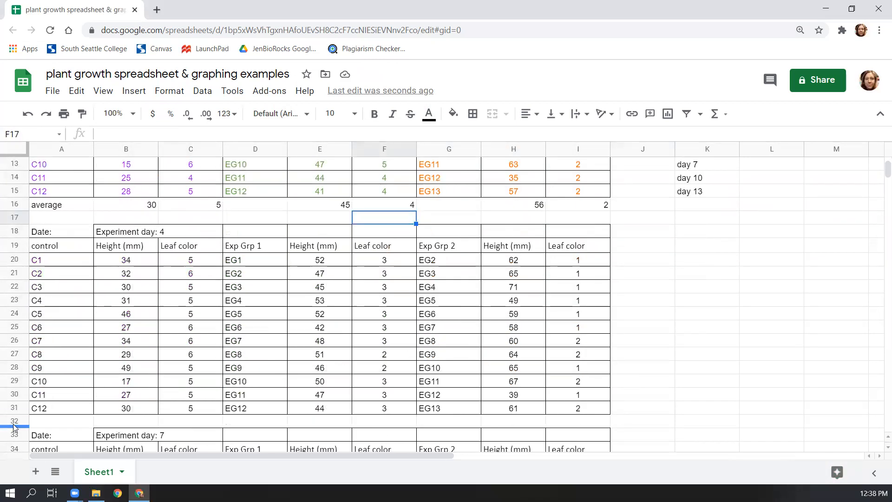
click(77, 212)
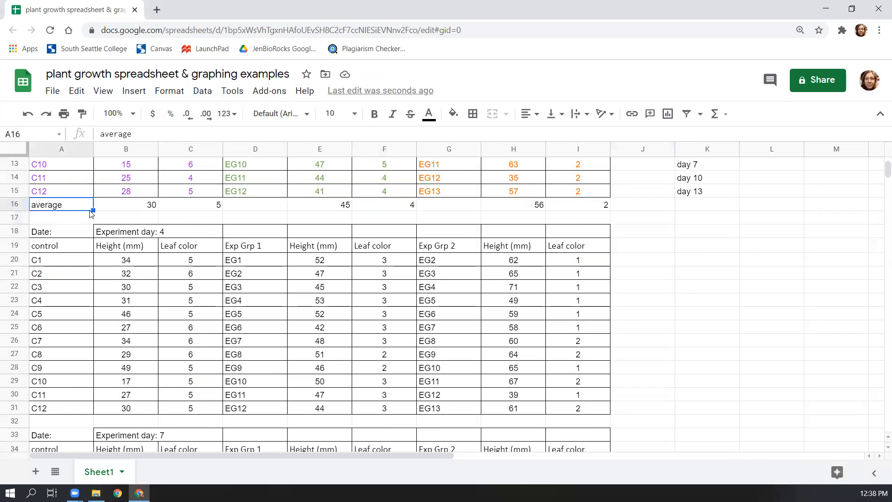
drag(72, 208, 576, 207)
click(374, 114)
scroll(767, 263, up, 4)
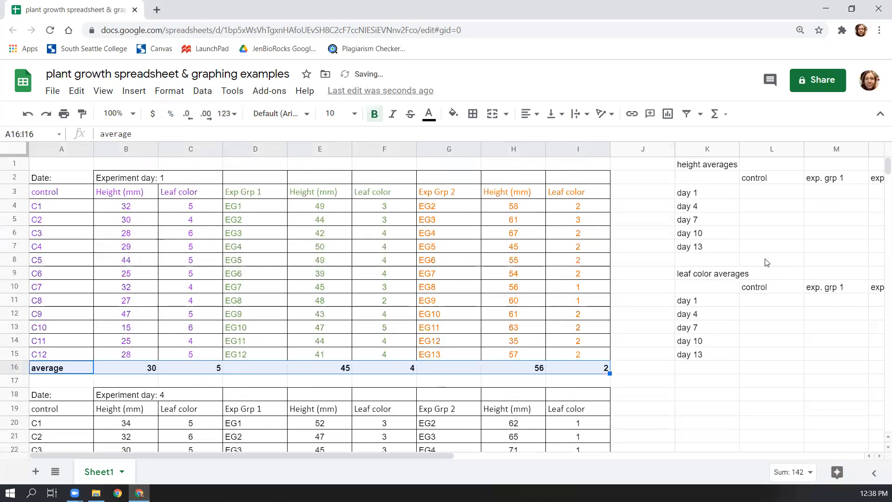
Step: Insert a row above row 32 below the day 4 data and label it "average" in A32
scroll(425, 346, down, 6)
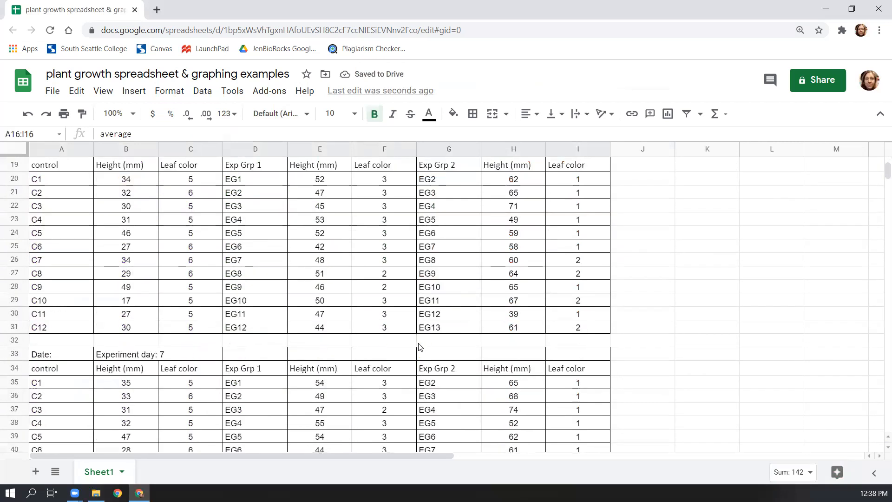
right_click(15, 340)
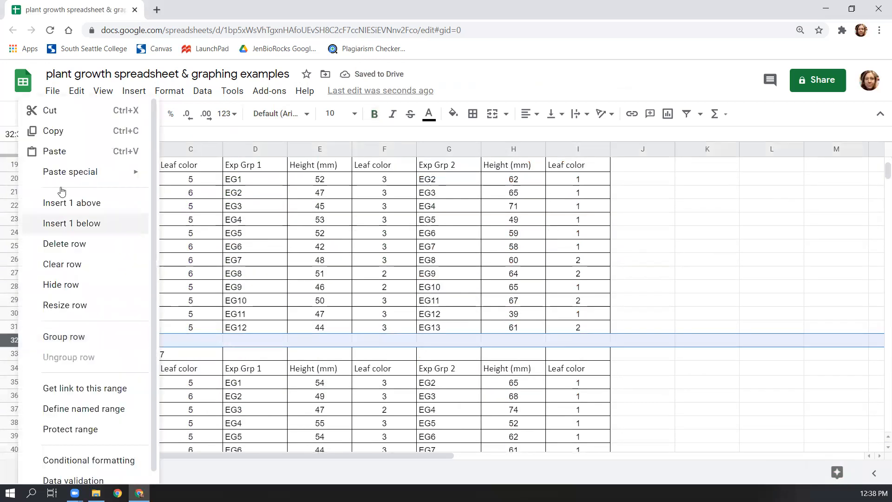
click(77, 205)
click(85, 334)
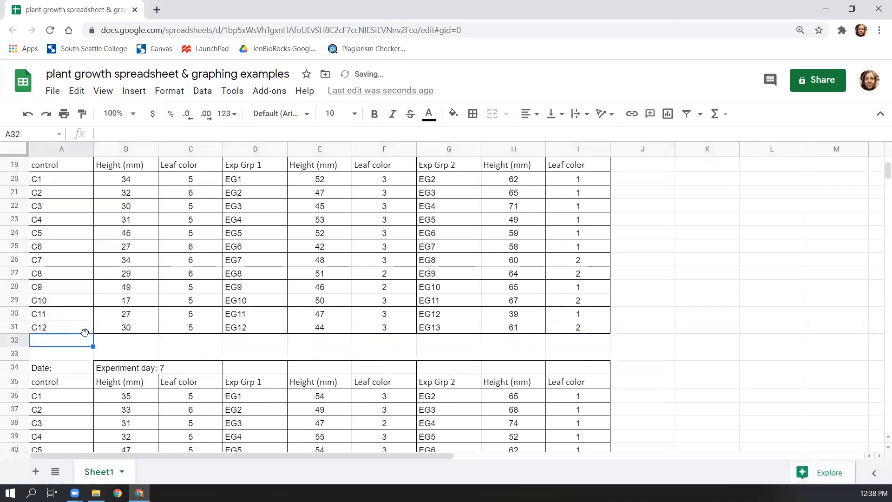
text(average)
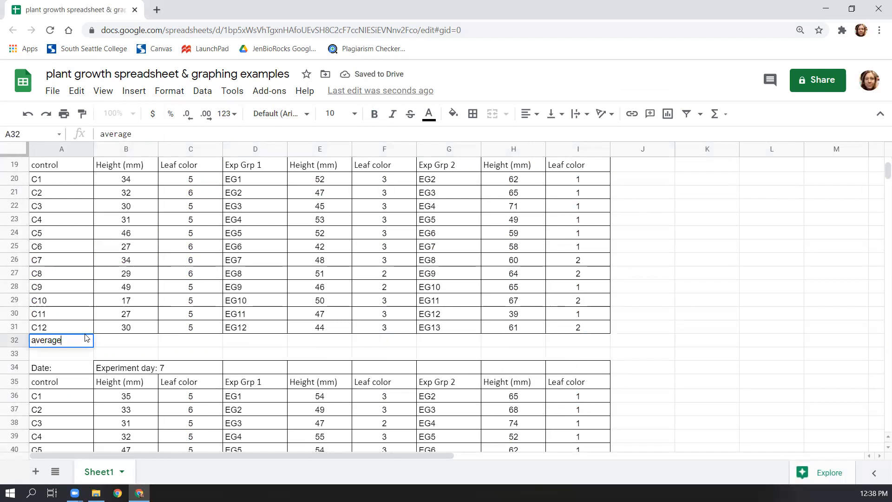
text(()
key(BackSpace)
Step: Average the day 4 control heights in B32 with the suggested =AVERAGE(B20:B31) and fill the formula across to I32
click(132, 344)
text(=)
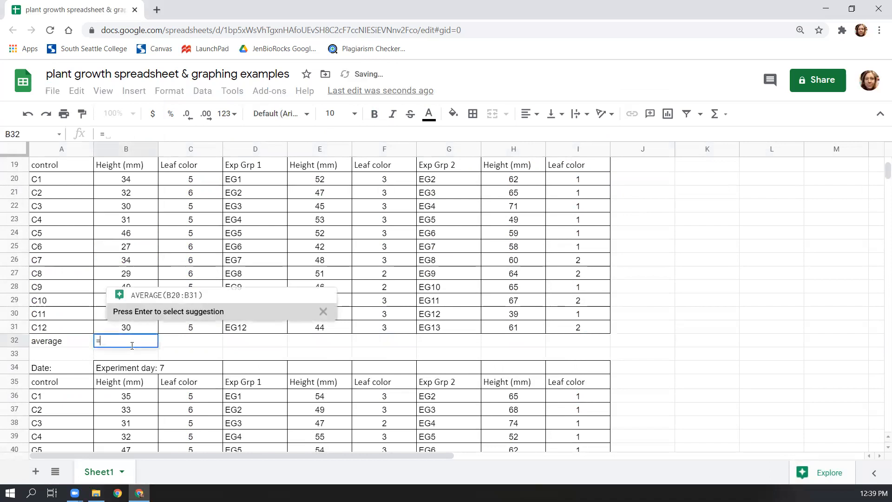
key(Return)
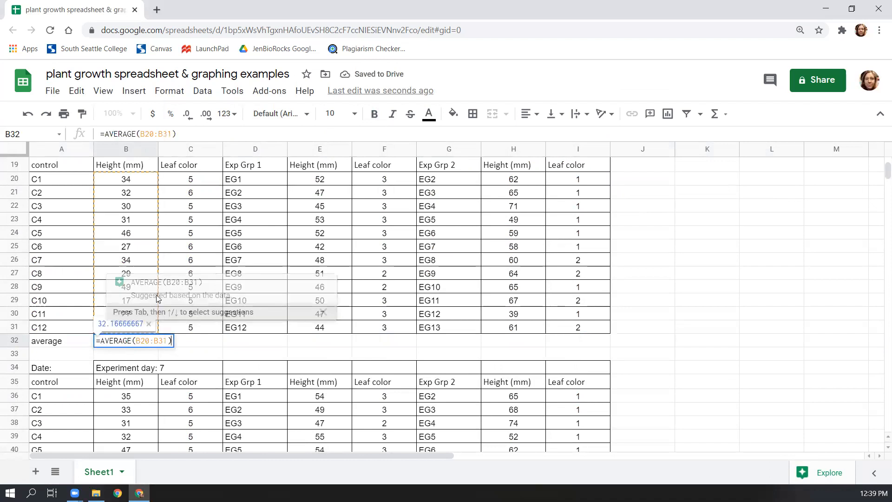
key(Return)
click(158, 343)
drag(158, 347, 566, 338)
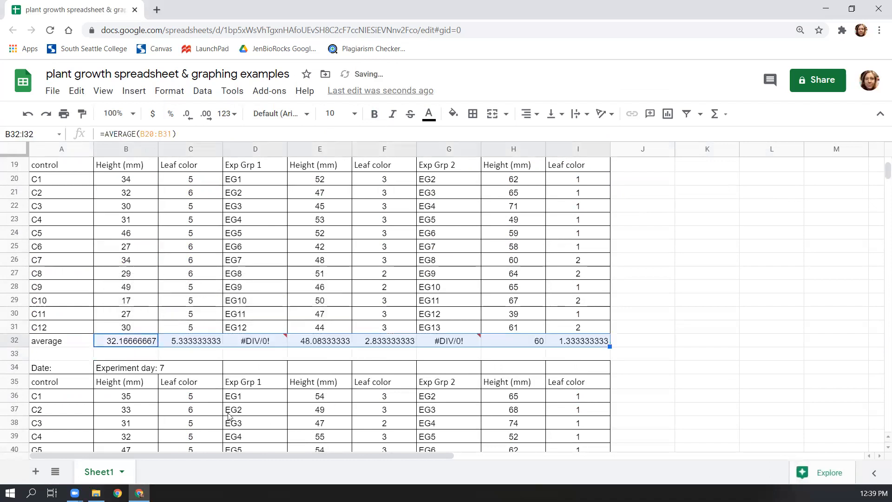
Step: Clear the average formulas from the day 4 group label column cells D32 and G32
click(249, 349)
key(Delete)
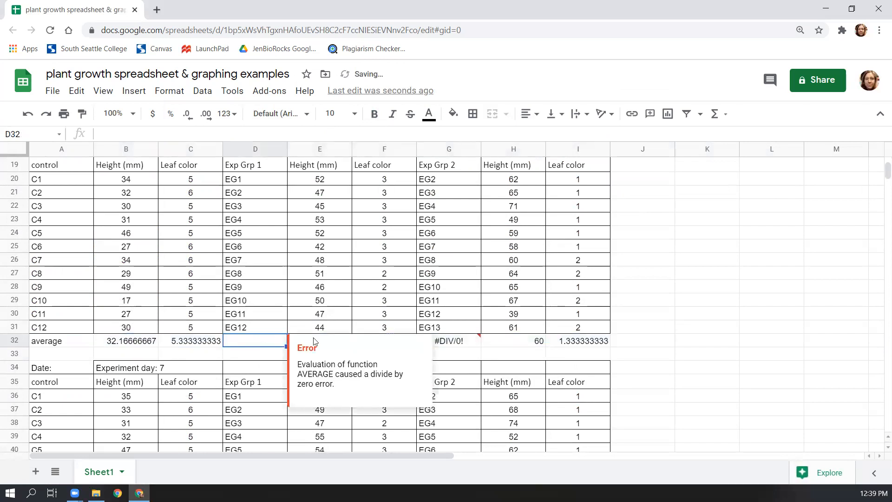
click(445, 344)
key(Delete)
click(652, 319)
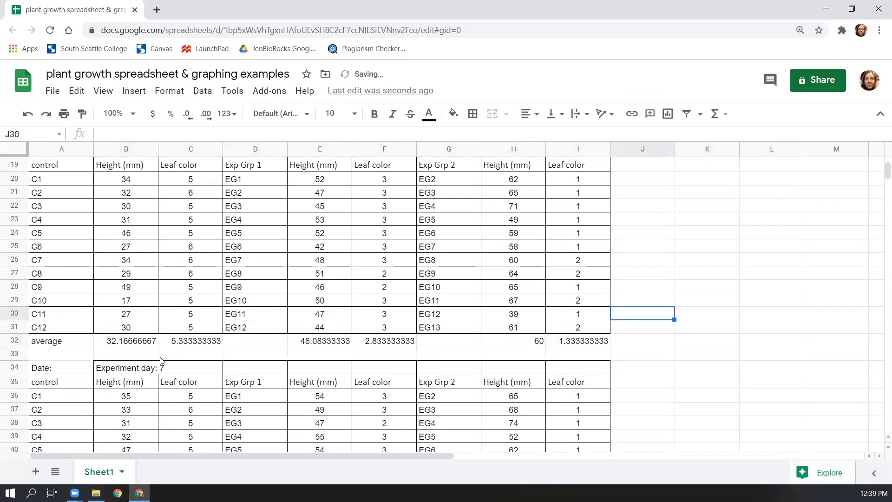
Step: Display the day 4 averages in B32:I32 without decimal places and make them bold
drag(125, 348, 578, 343)
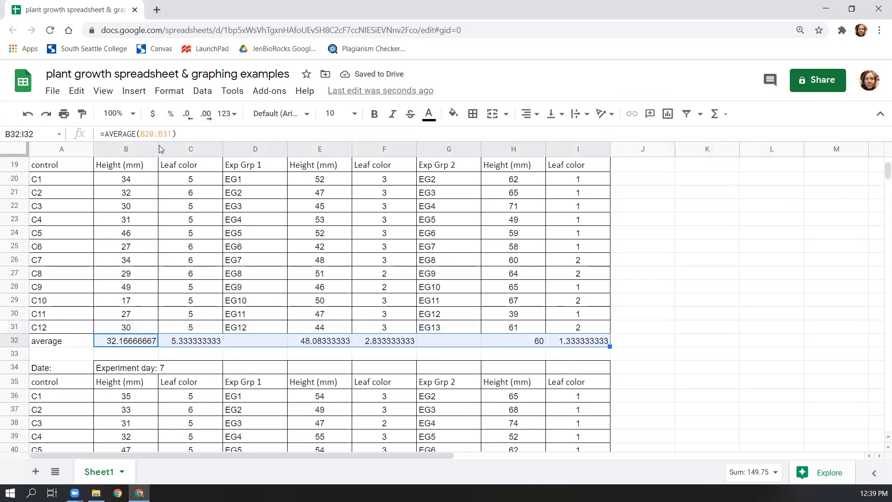
click(188, 119)
click(189, 118)
click(188, 118)
click(189, 119)
click(188, 118)
click(188, 118)
click(188, 119)
click(188, 119)
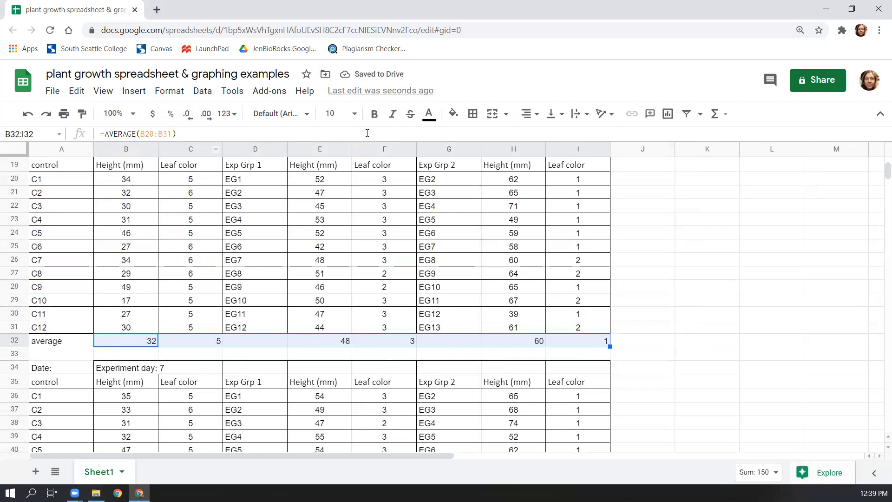
click(377, 120)
Step: Link the day 1 control height average in L3 to the data table with =B16
scroll(789, 293, up, 6)
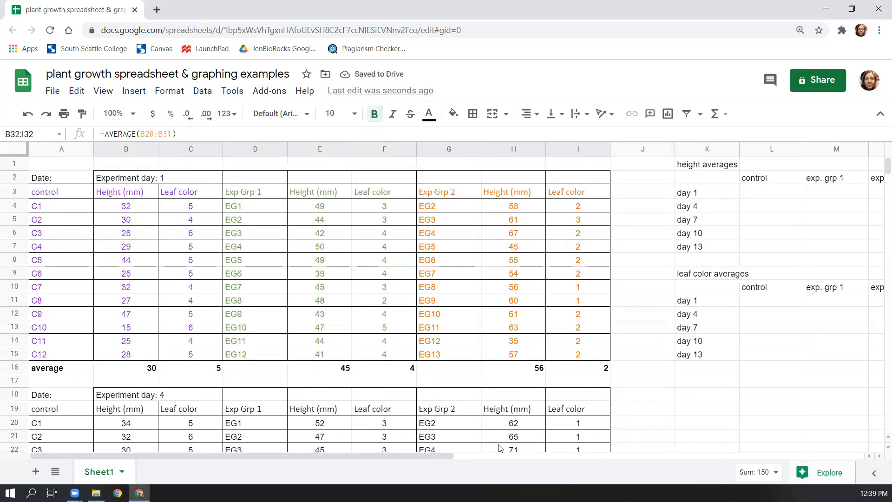
drag(436, 454, 553, 465)
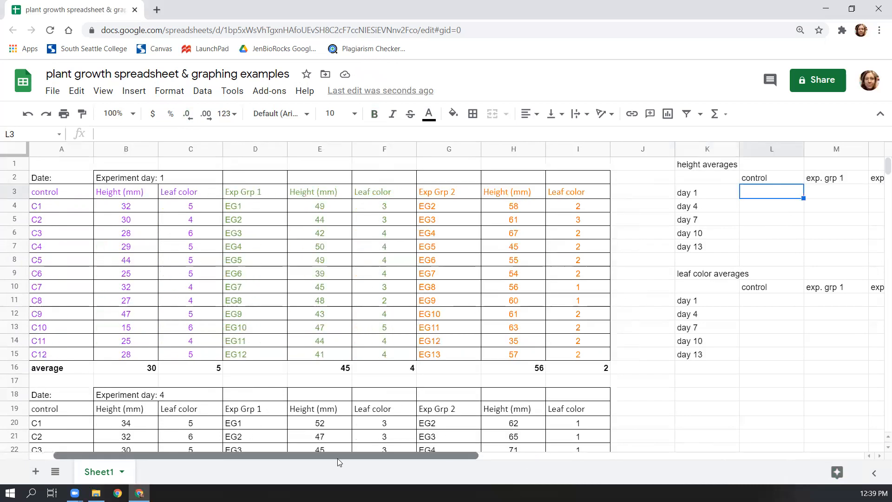
mouse_move(337, 458)
mouse_down()
mouse_move(365, 464)
mouse_move(342, 464)
mouse_up()
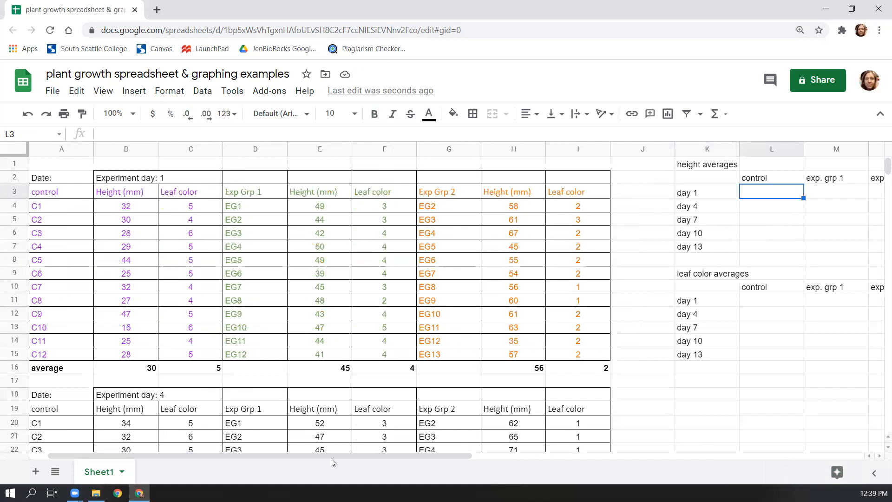
text(=)
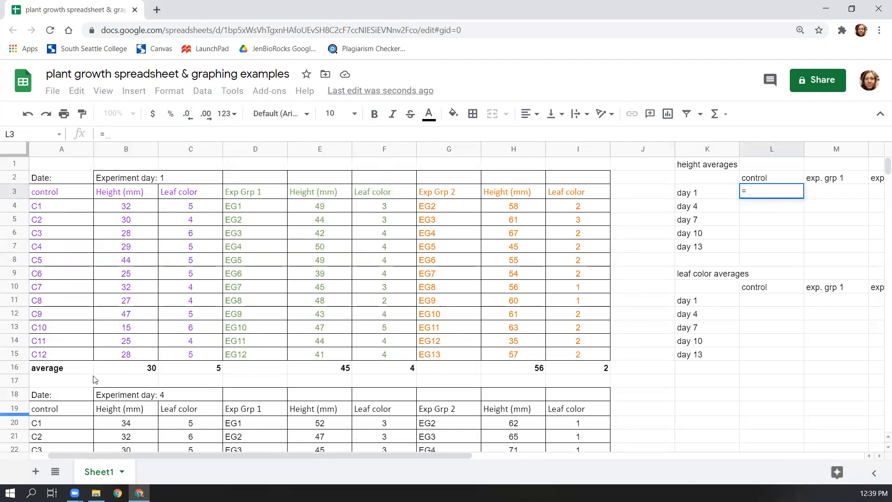
click(134, 369)
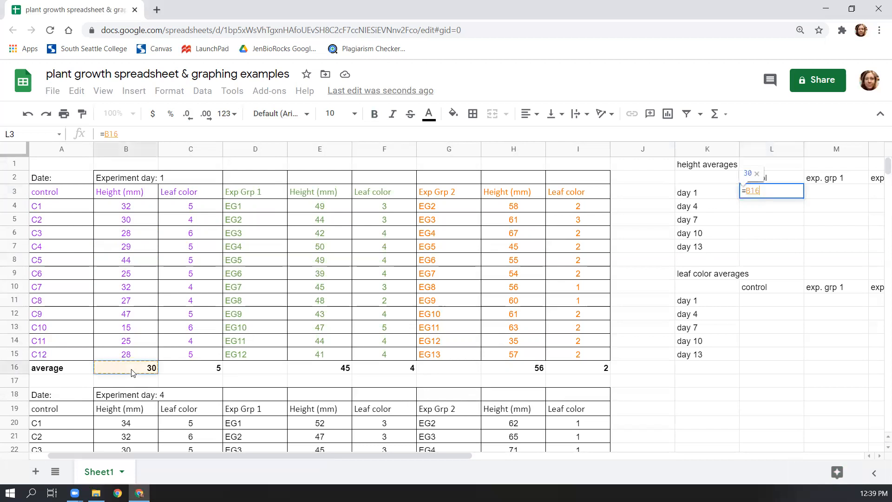
key(Return)
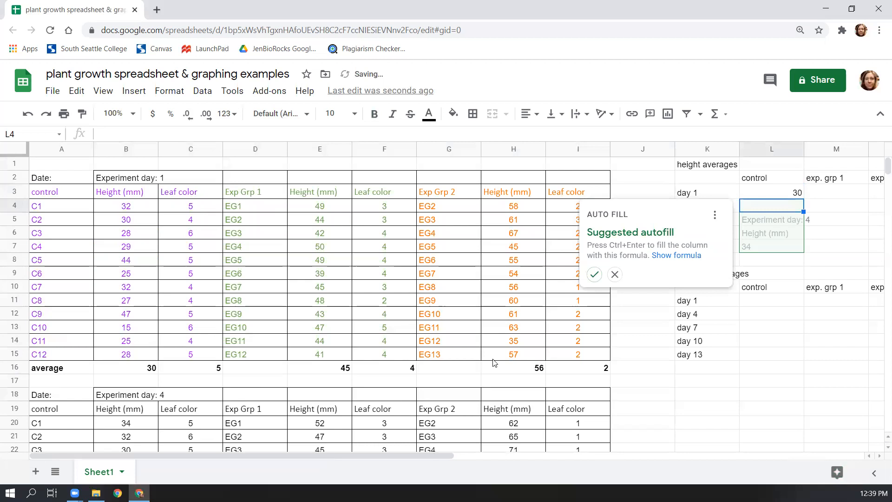
click(776, 224)
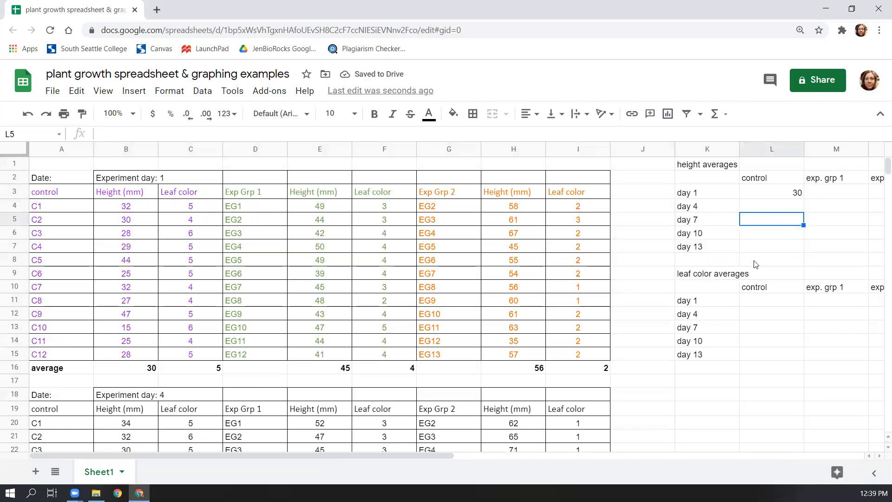
Step: Link the day 1 exp. grp 1 height average in M3 with =E16
click(824, 193)
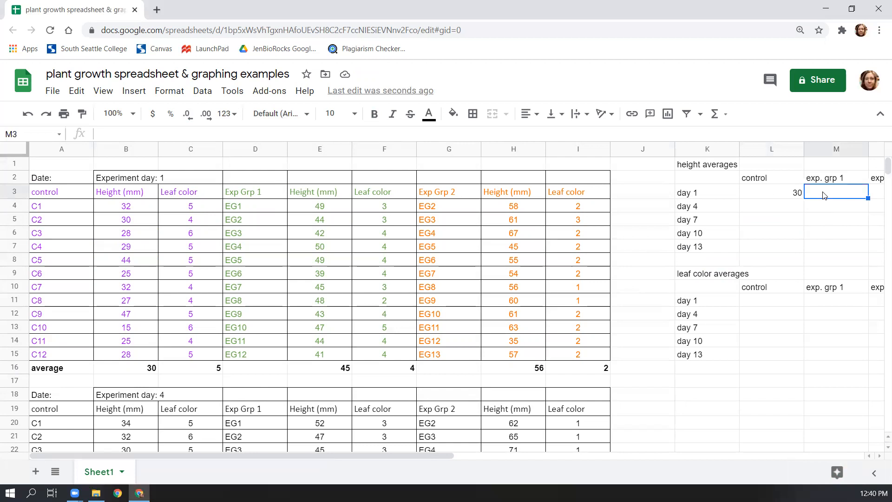
text(=)
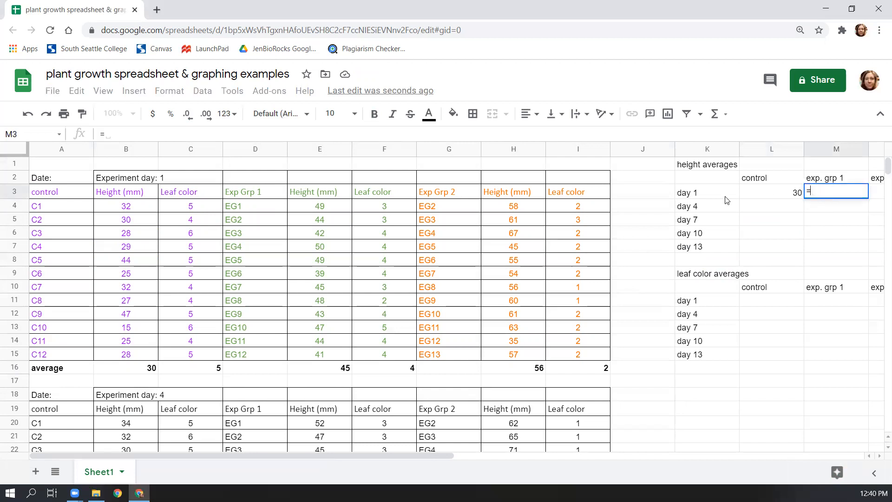
click(311, 372)
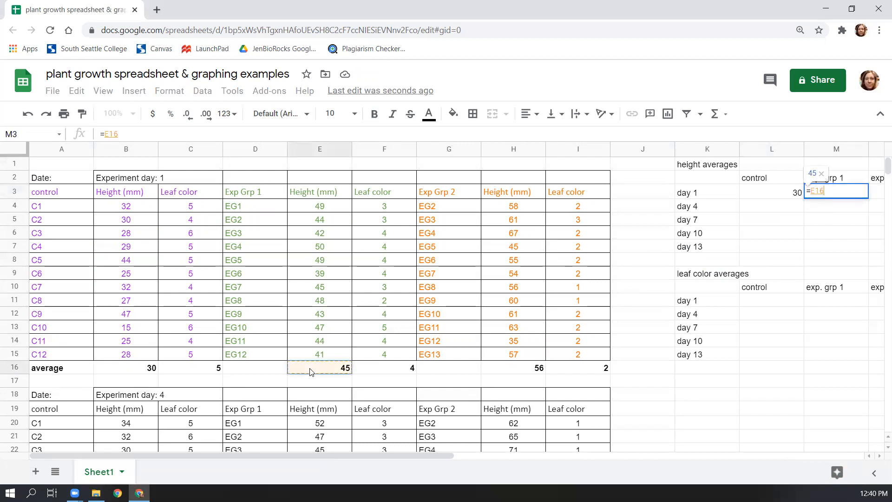
key(Return)
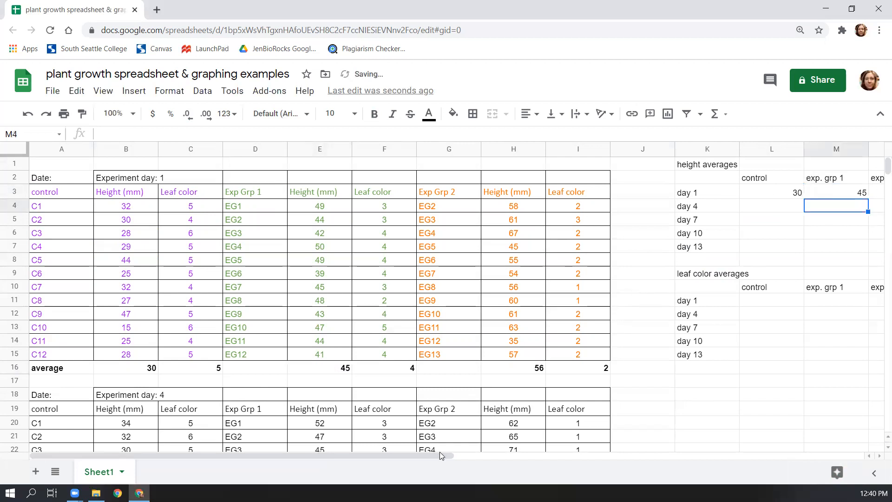
Step: Link the day 1 exp. grp 2 height average in N3 to cell H16
drag(440, 456, 491, 455)
click(826, 191)
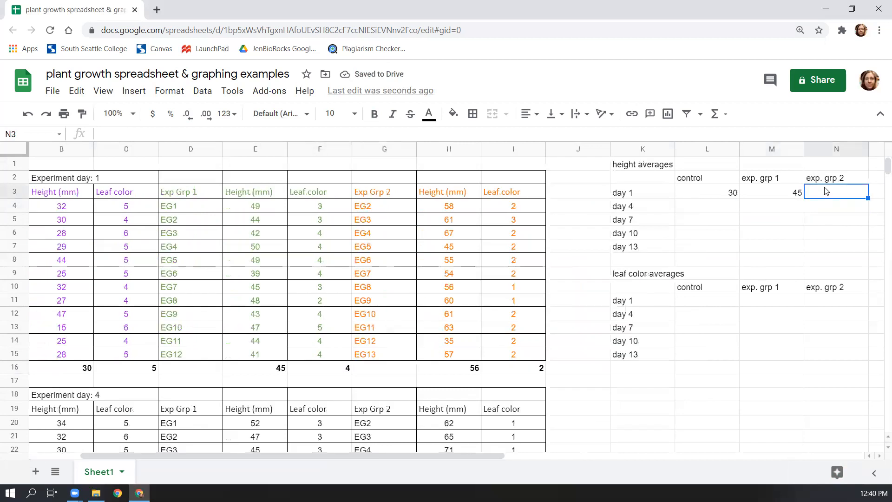
text(=)
click(465, 370)
key(Return)
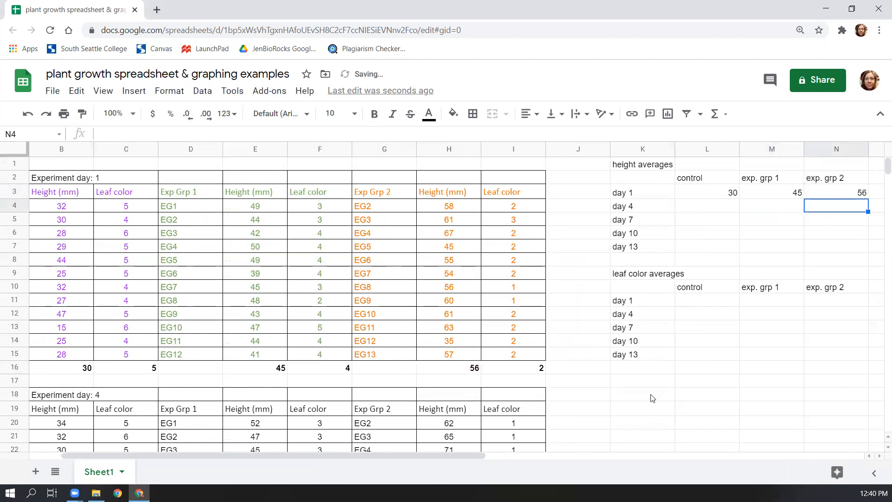
Step: Enter the day 1 leaf color averages 5, 4 and 2 for control, exp. grp 1 and exp. grp 2 in L11:N11
click(690, 302)
drag(245, 455, 221, 456)
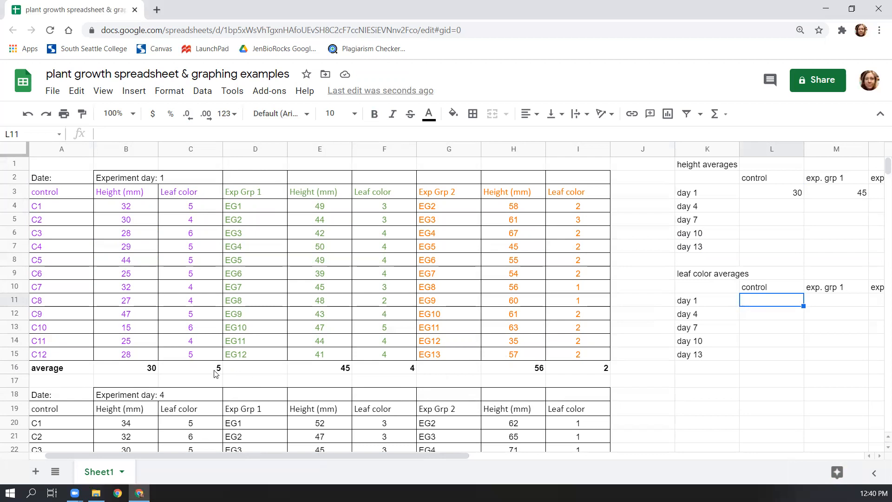
click(878, 459)
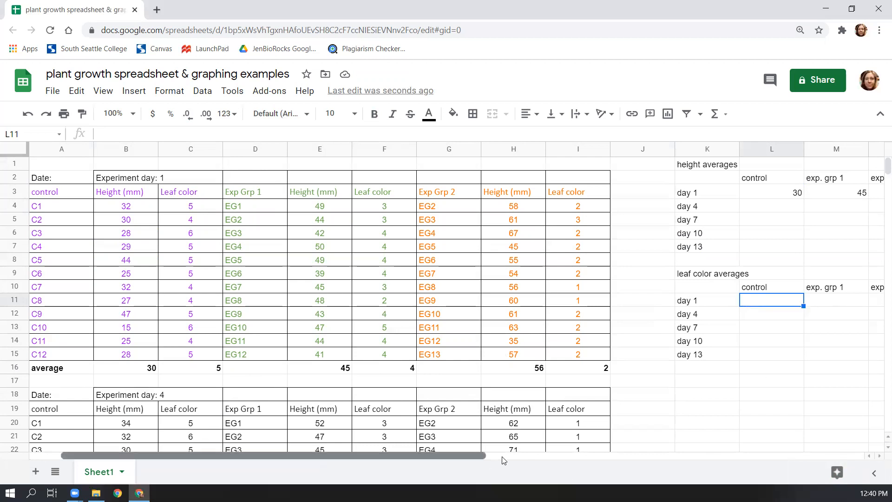
drag(504, 460, 534, 461)
text(5)
click(752, 304)
text(4)
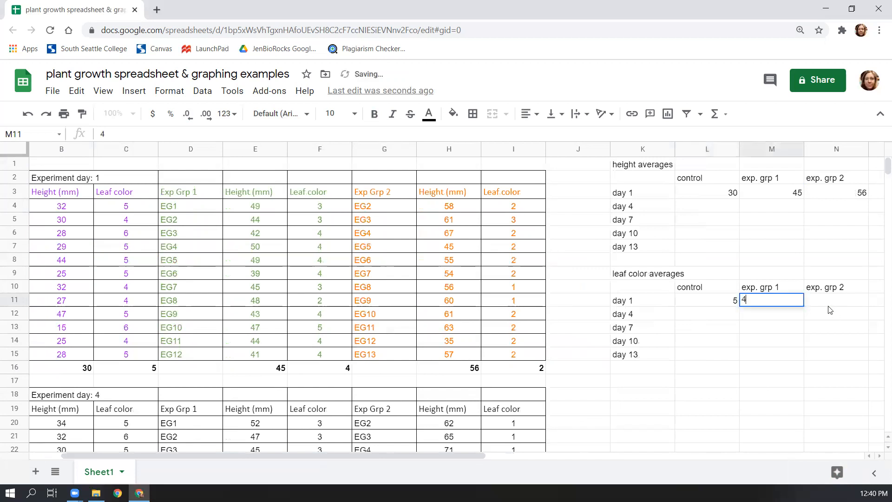
click(829, 305)
text(2)
click(795, 371)
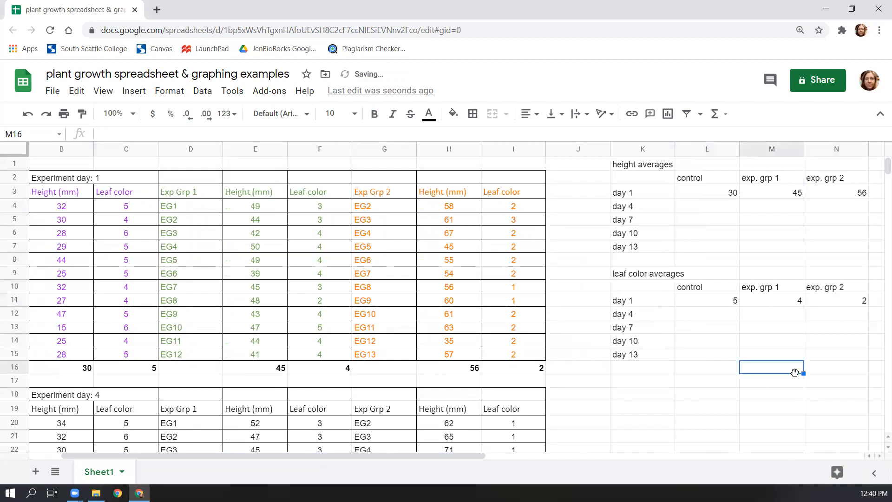
Step: Link the day 4 control height average in L4 to cell B32
scroll(373, 407, down, 5)
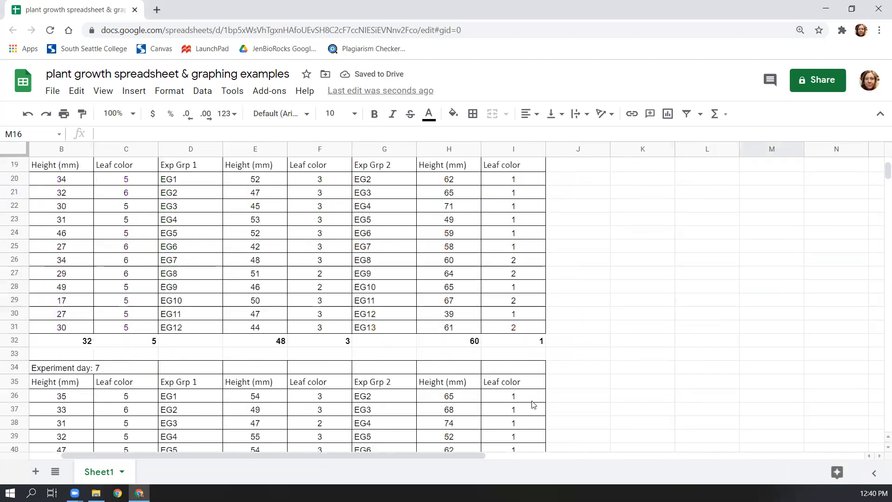
drag(443, 464, 365, 458)
scroll(835, 387, up, 5)
click(790, 209)
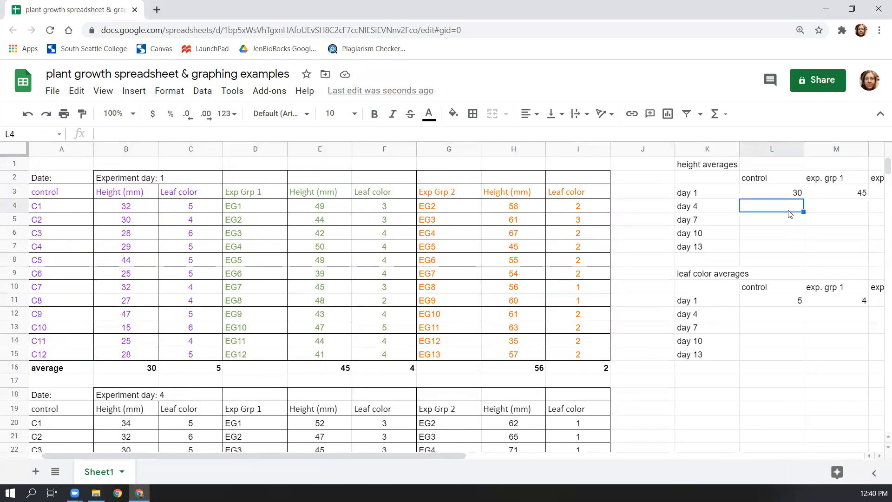
text(=)
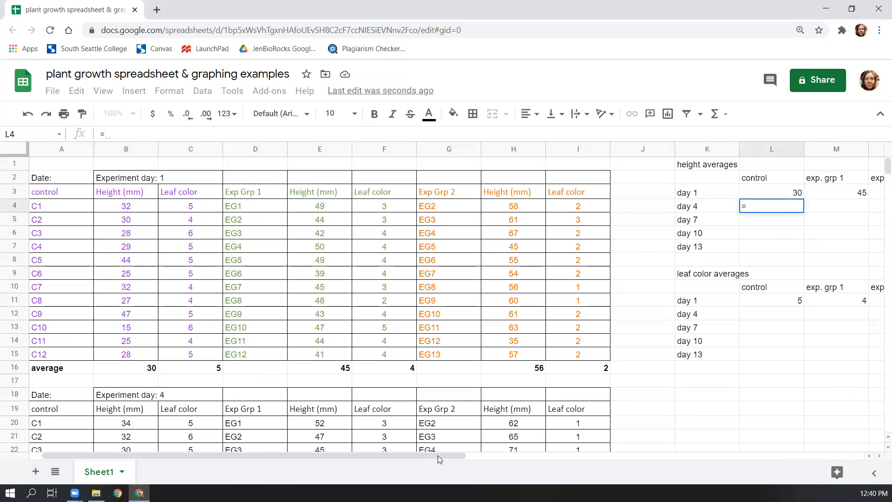
scroll(163, 347, down, 6)
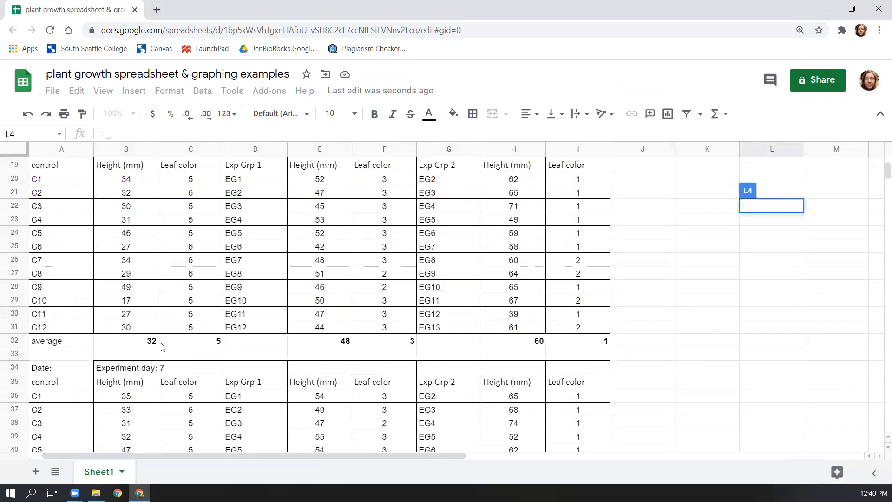
click(148, 343)
key(Return)
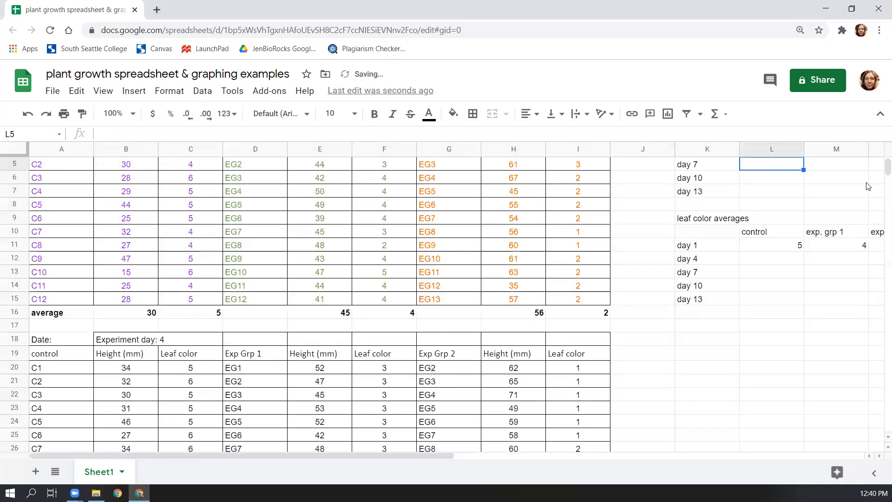
Step: Link the day 4 exp. grp 1 height average in M4 with =E32
scroll(868, 186, up, 2)
click(830, 209)
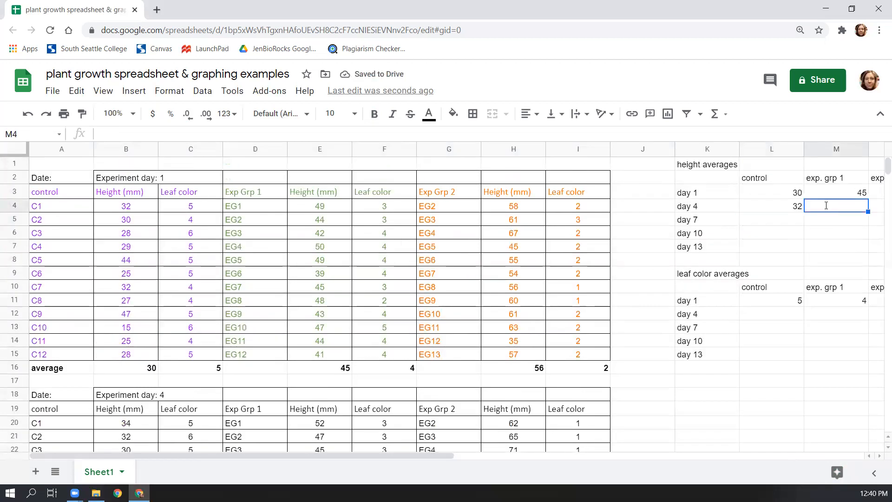
text(=)
scroll(539, 317, down, 5)
click(332, 343)
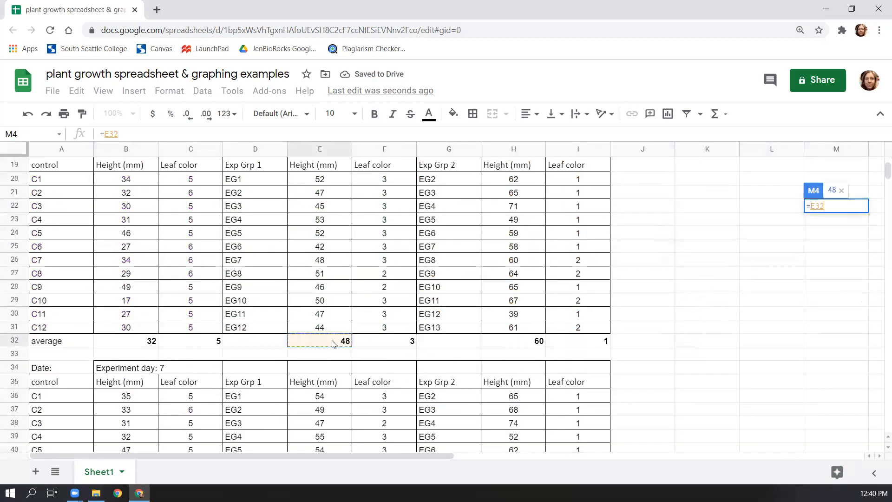
key(Return)
Step: Link the day 4 exp. grp 2 height average in N4 to cell H32
scroll(767, 368, up, 2)
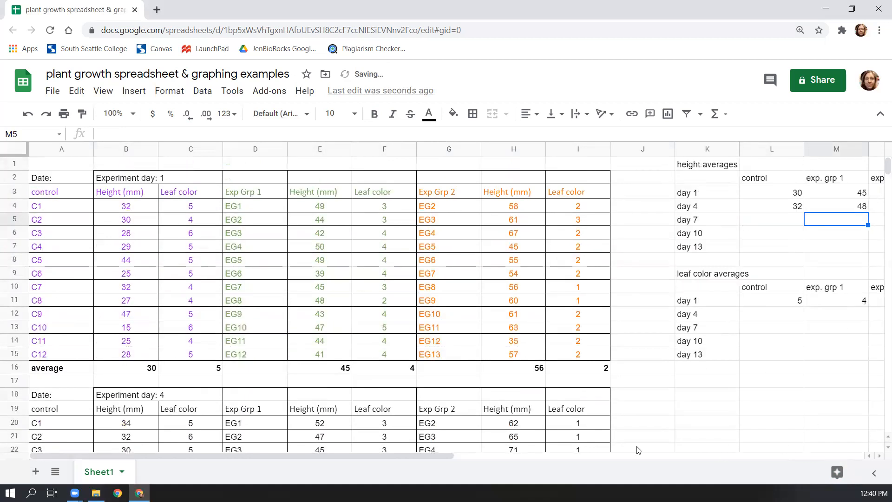
drag(434, 456, 509, 453)
click(768, 211)
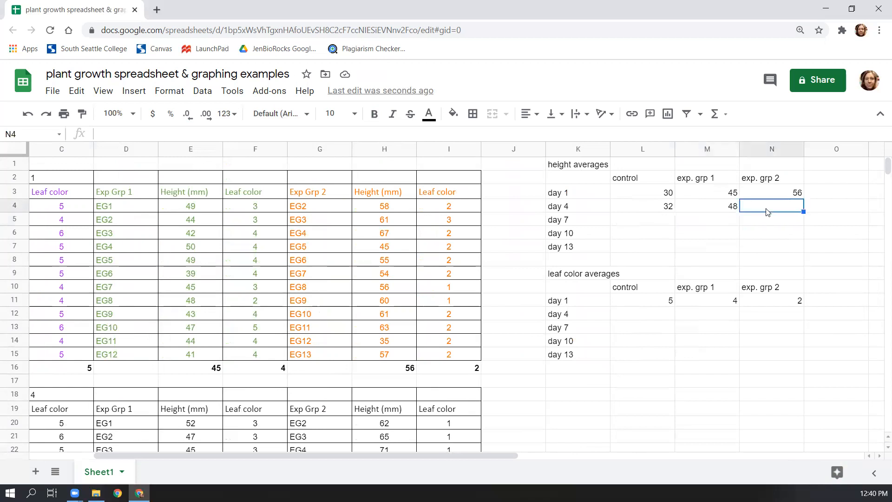
text(=)
scroll(265, 315, down, 4)
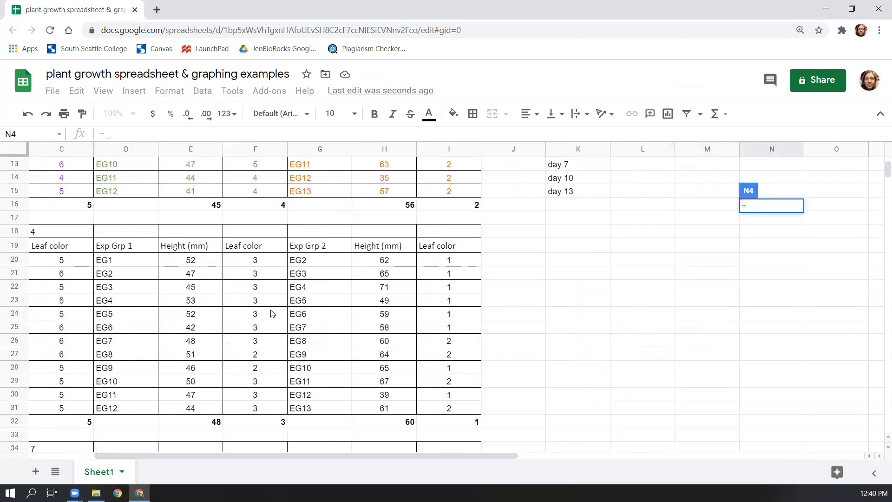
click(399, 424)
key(Return)
Step: Enter the day 4 leaf color averages 5, 3 and 1 for control, exp. grp 1 and exp. grp 2 in L12:N12
scroll(393, 378, down, 5)
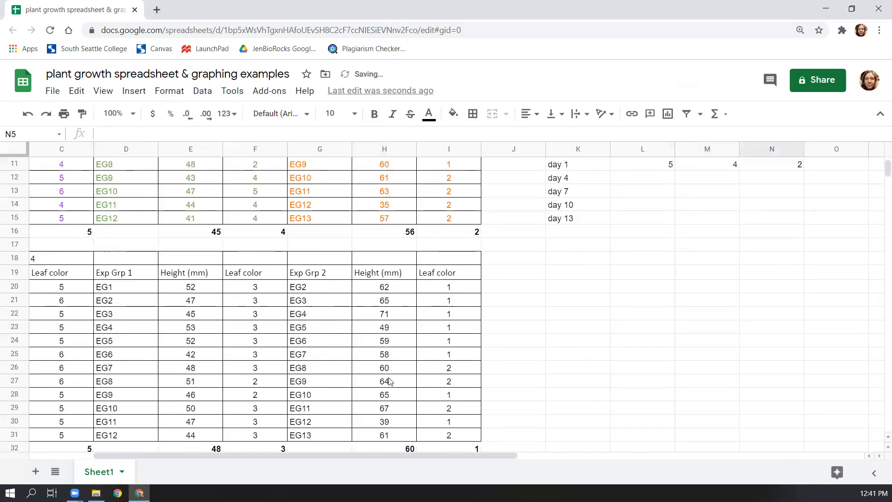
drag(358, 457, 331, 456)
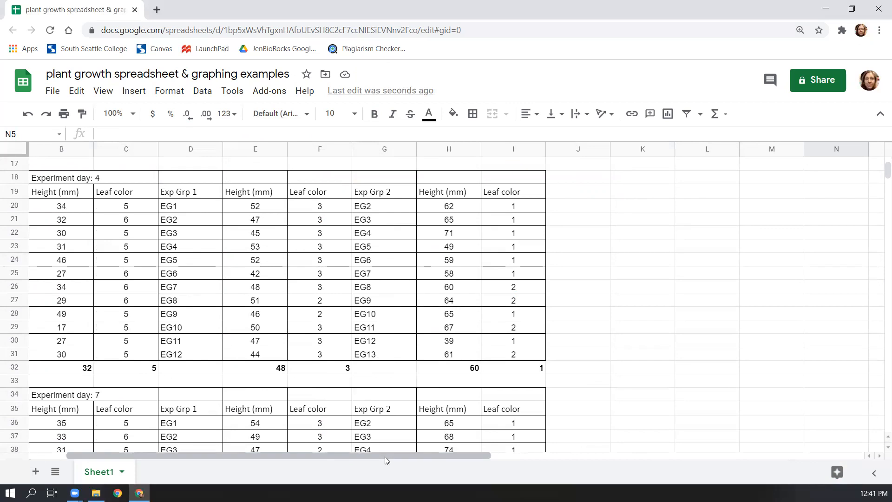
drag(385, 456, 475, 474)
scroll(649, 420, up, 4)
click(591, 265)
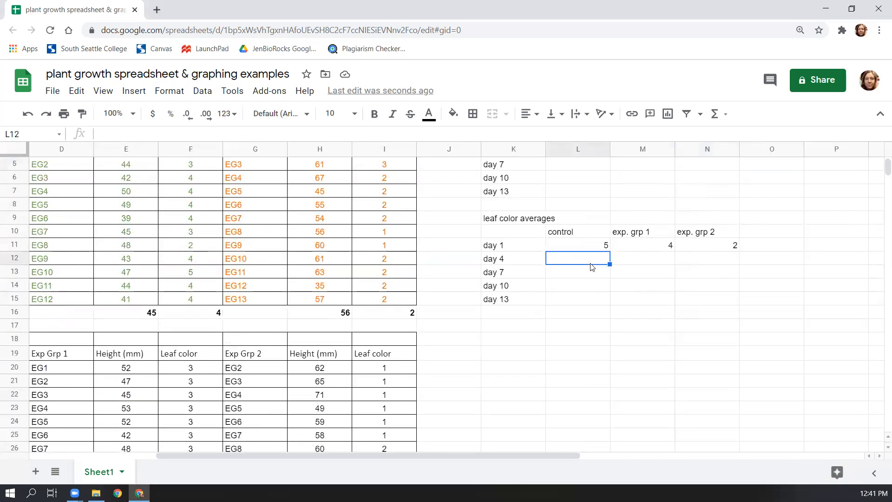
text(5)
click(637, 264)
text(3)
click(720, 261)
text(1)
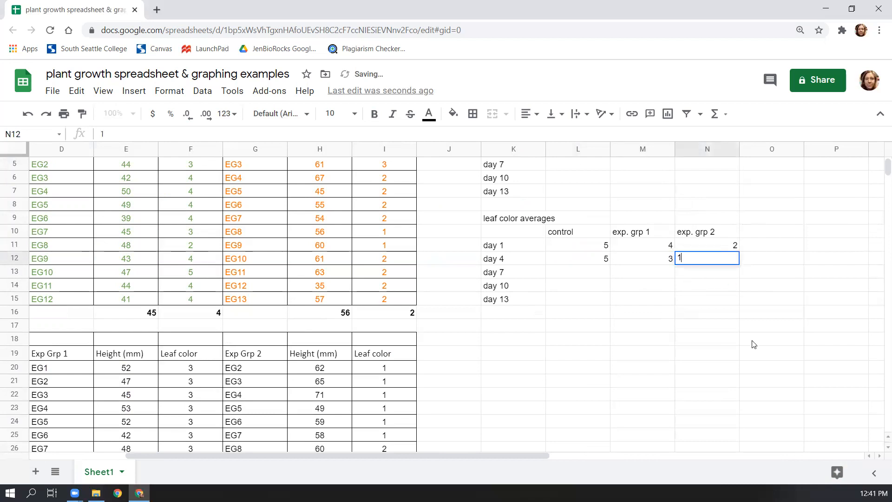
click(753, 343)
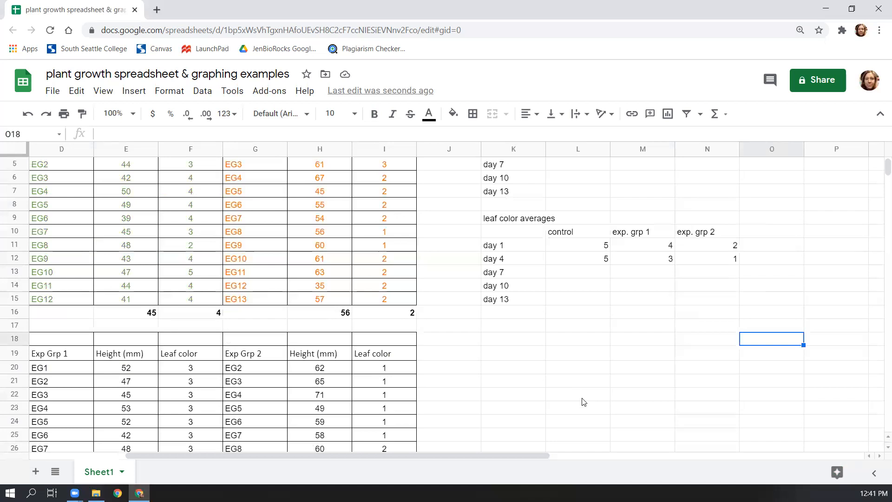
Step: Copy the day 4 average row A32:I32 with its formulas into A48:I48 below the day 7 data
scroll(584, 385, up, 2)
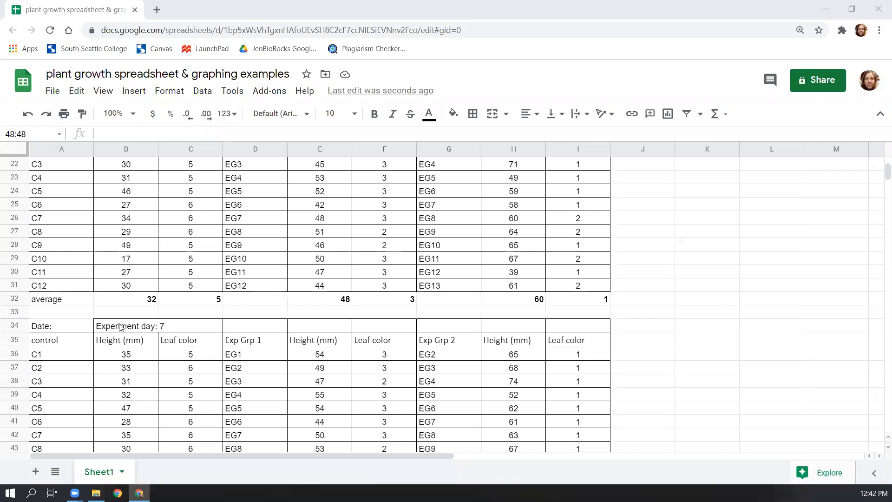
scroll(147, 327, up, 4)
scroll(147, 327, down, 6)
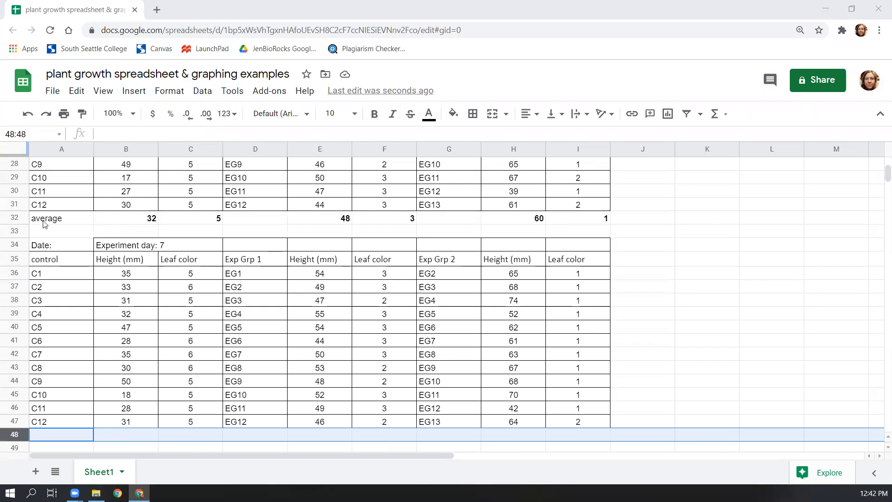
drag(45, 218, 569, 216)
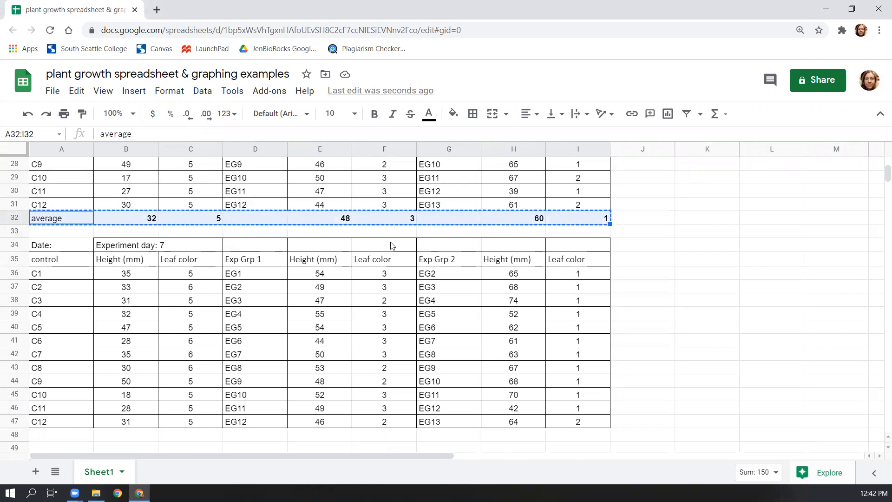
scroll(436, 251, down, 4)
drag(59, 272, 551, 271)
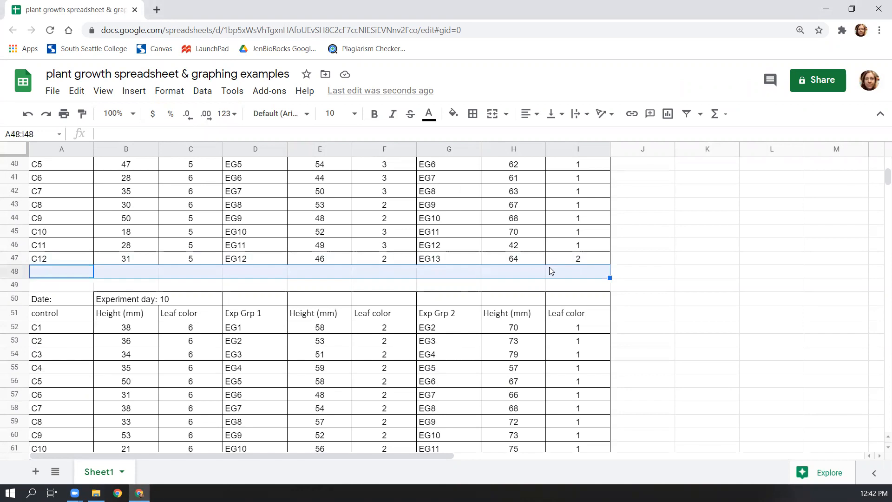
text(average	33	5		50	3		63	1)
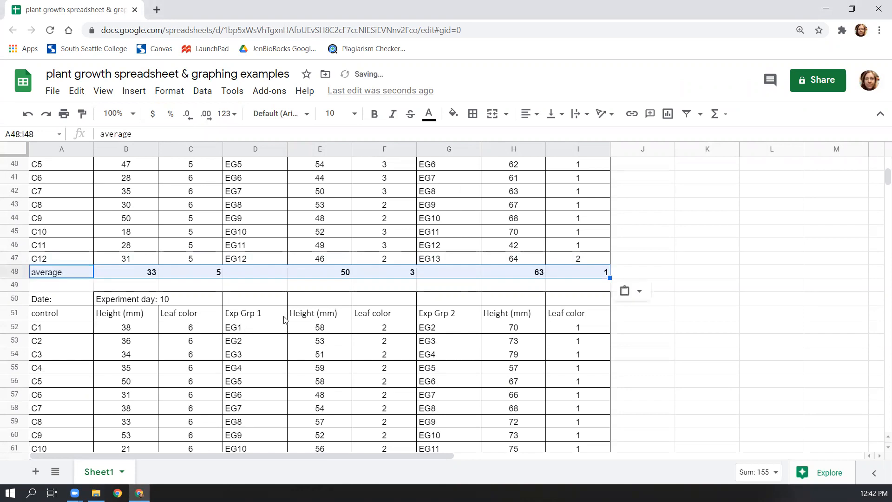
Step: Paste the copied average row into row 64 below the day 10 data, starting at A64
scroll(286, 321, up, 4)
scroll(335, 379, down, 2)
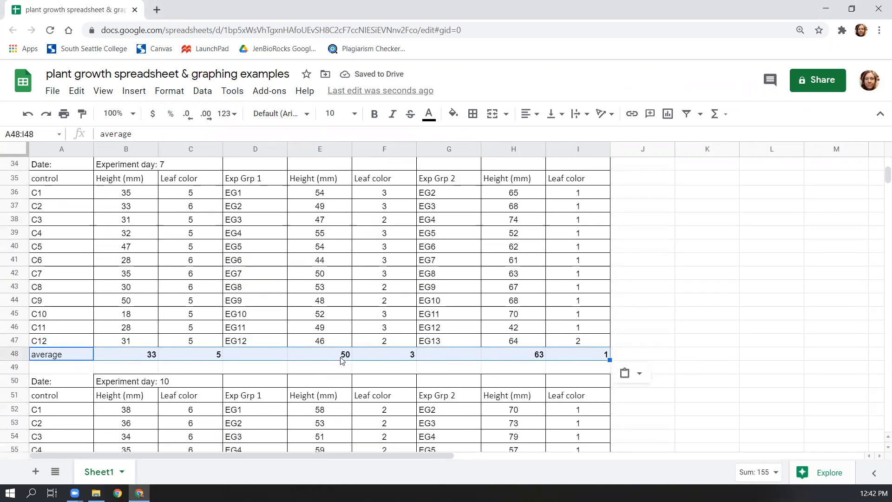
scroll(336, 345, down, 4)
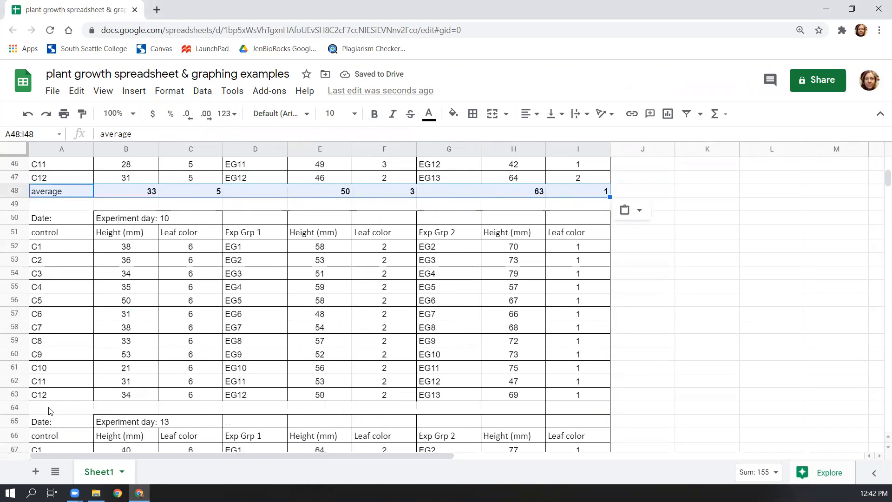
click(48, 411)
text(average	36	6		54	2		68	1)
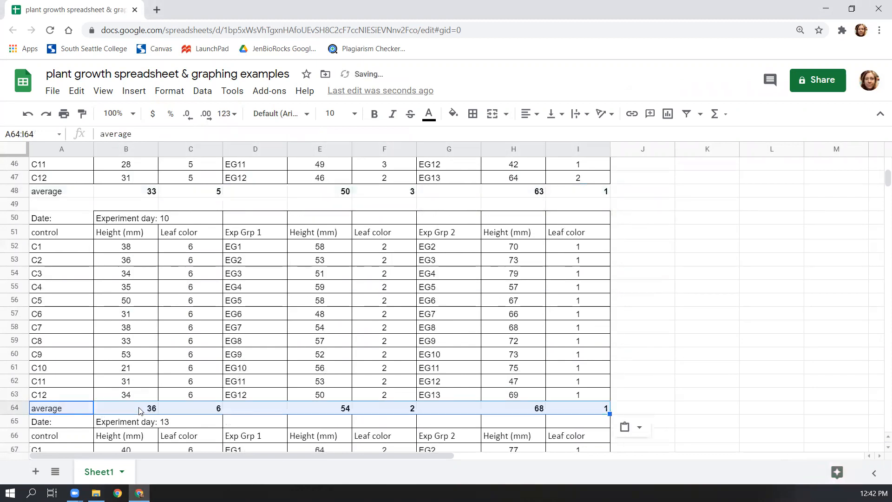
Step: Insert one empty row above the Experiment day 13 header row
scroll(95, 382, down, 2)
right_click(14, 339)
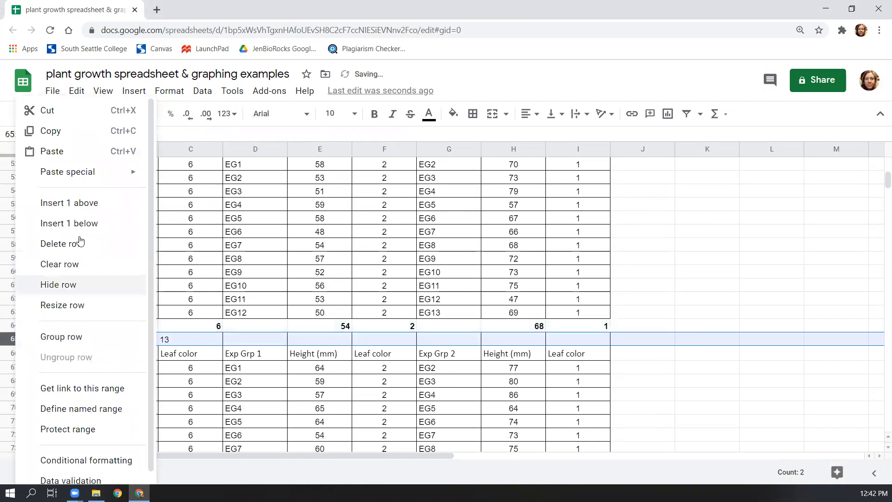
click(84, 212)
Step: Paste the copied average row into row 80 below the day 13 data, starting at A80
scroll(349, 305, down, 6)
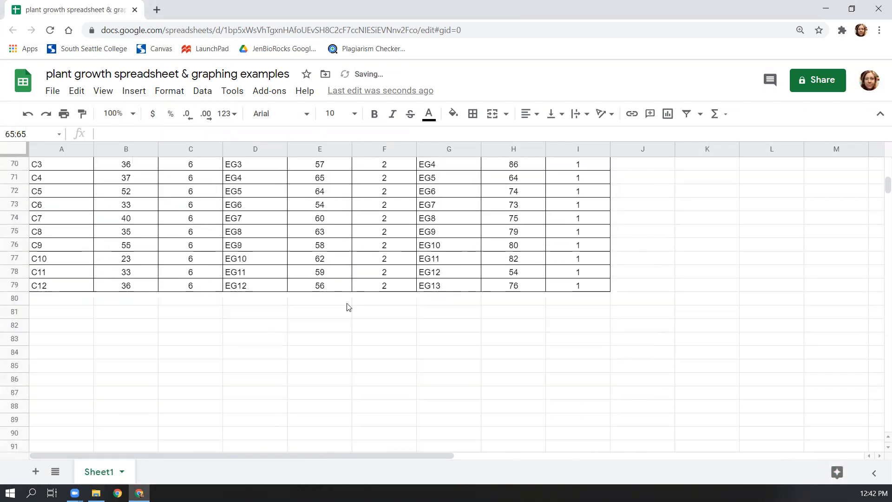
click(62, 300)
text(average	38	6		60	2		75	1)
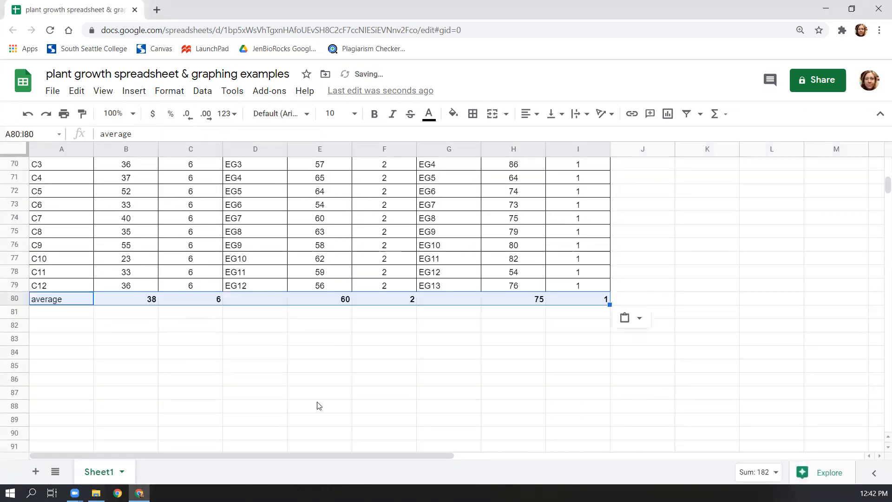
Step: Insert a chart from the height averages table in K2:N7, including the group headers and day labels
scroll(319, 406, up, 4)
scroll(319, 406, up, 2)
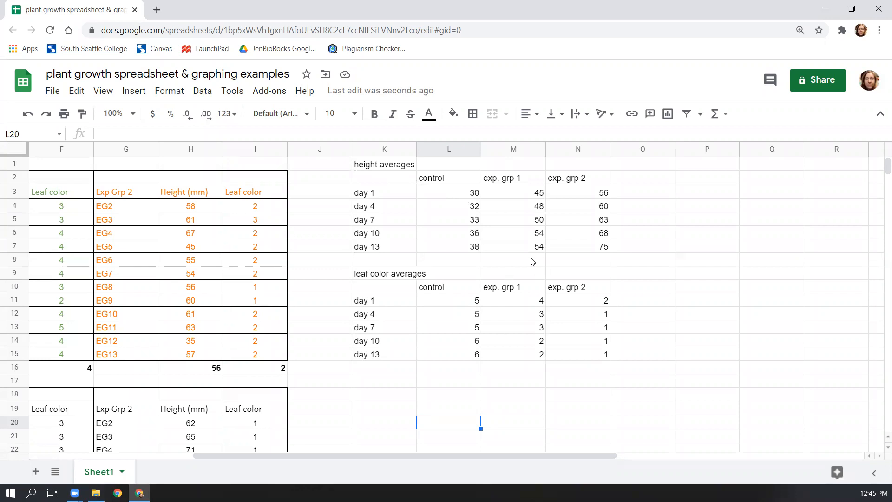
click(363, 180)
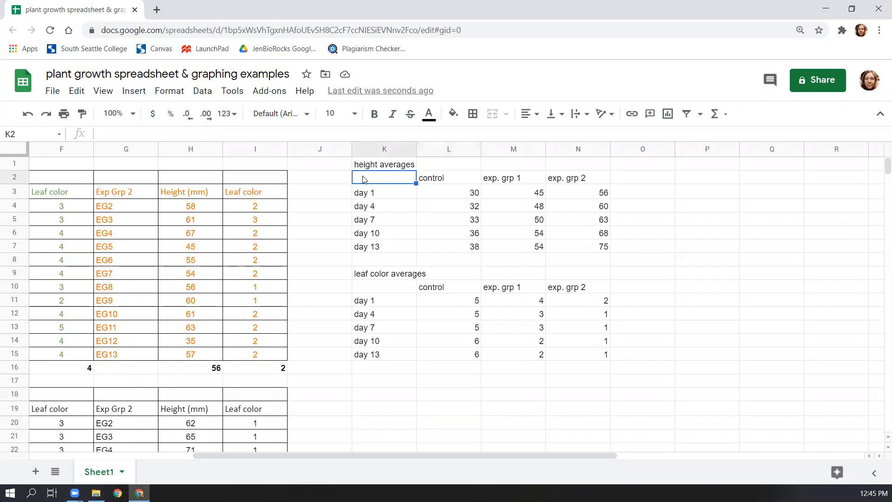
click(528, 180)
click(572, 182)
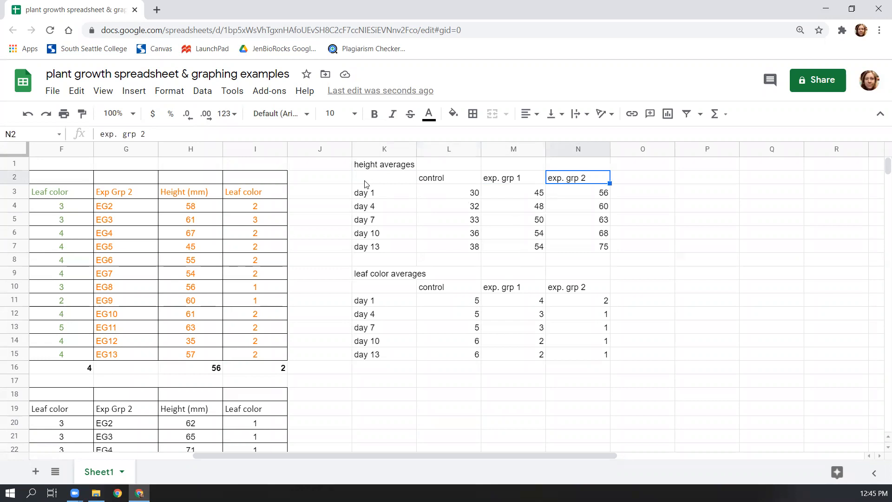
drag(377, 179, 562, 255)
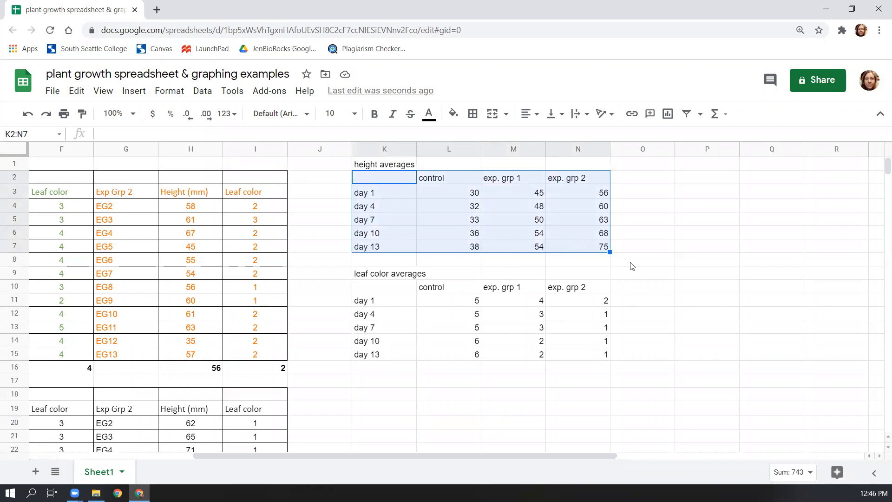
click(132, 91)
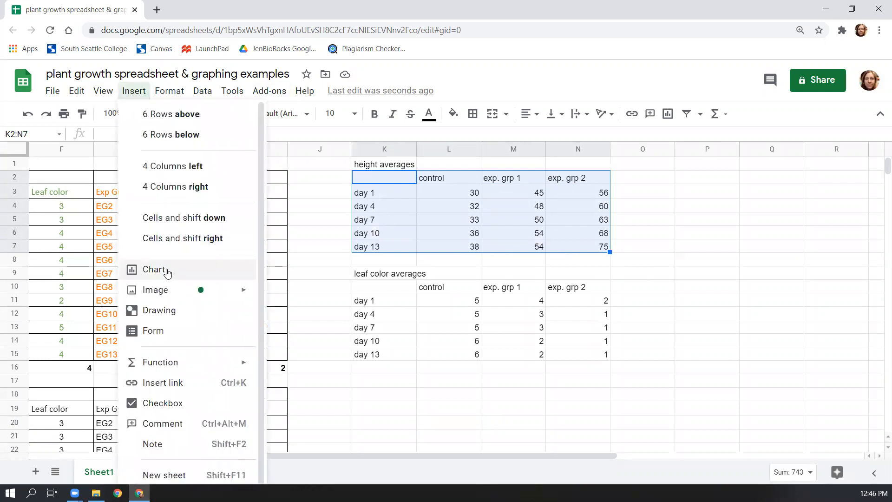
click(168, 272)
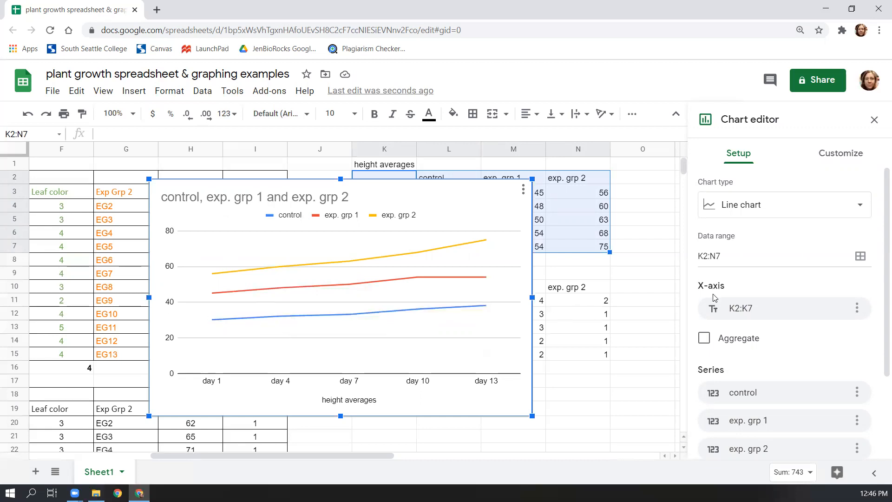
Step: Try the height averages chart as a column chart, and return it to a line chart
click(845, 209)
scroll(785, 325, down, 5)
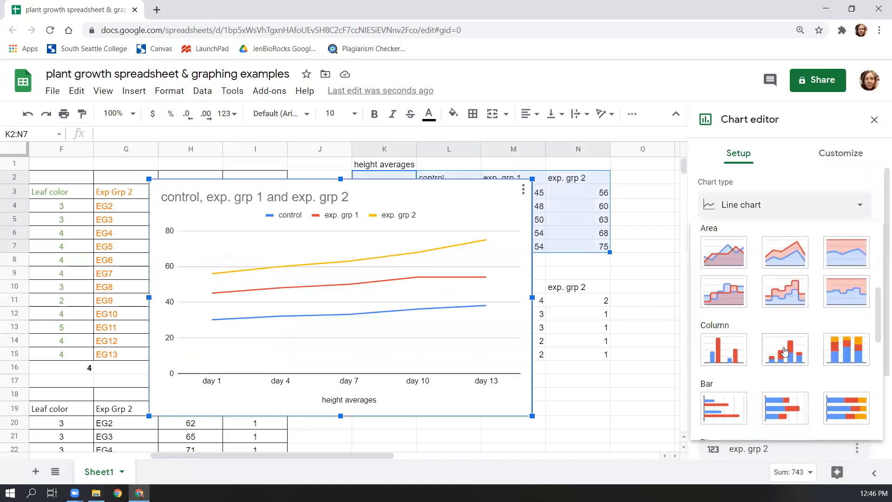
click(726, 358)
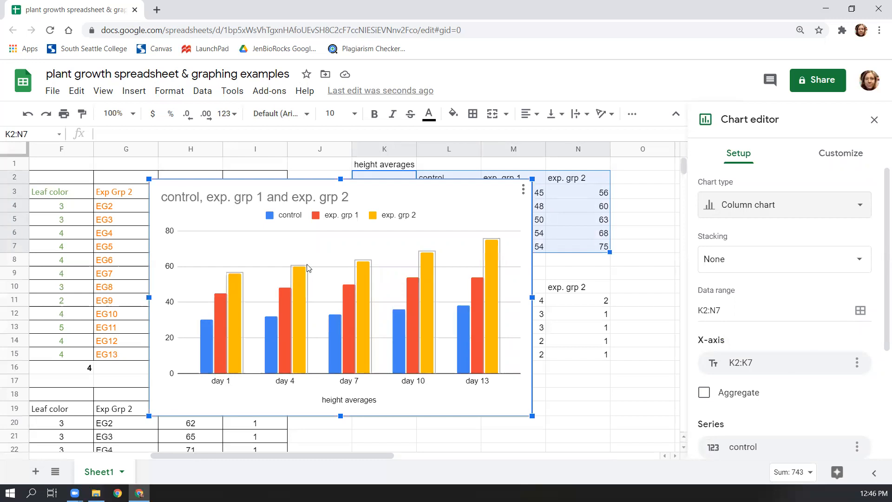
click(749, 205)
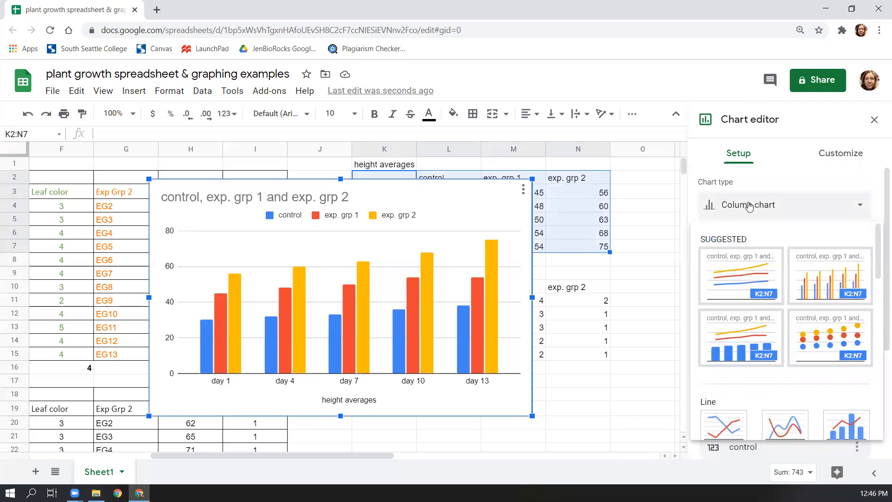
click(746, 275)
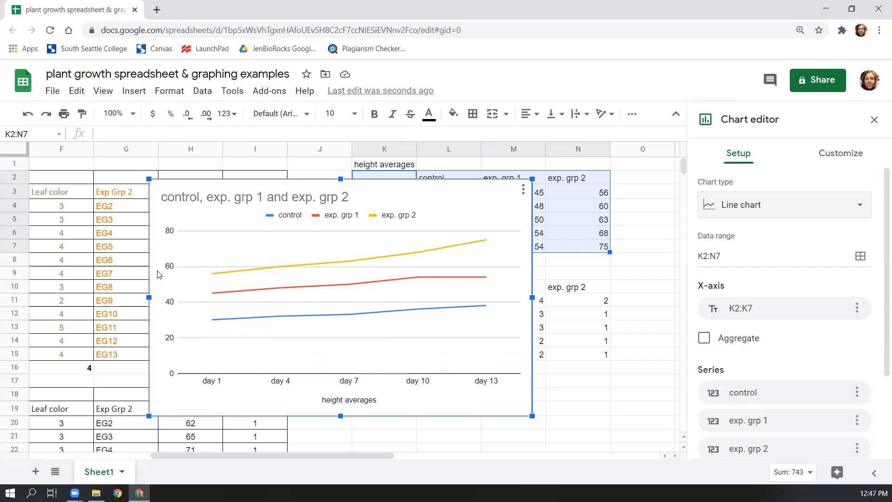
Step: Change the chart title to 'The effect of "indep var" on growth of mung bean seedlings'
click(840, 157)
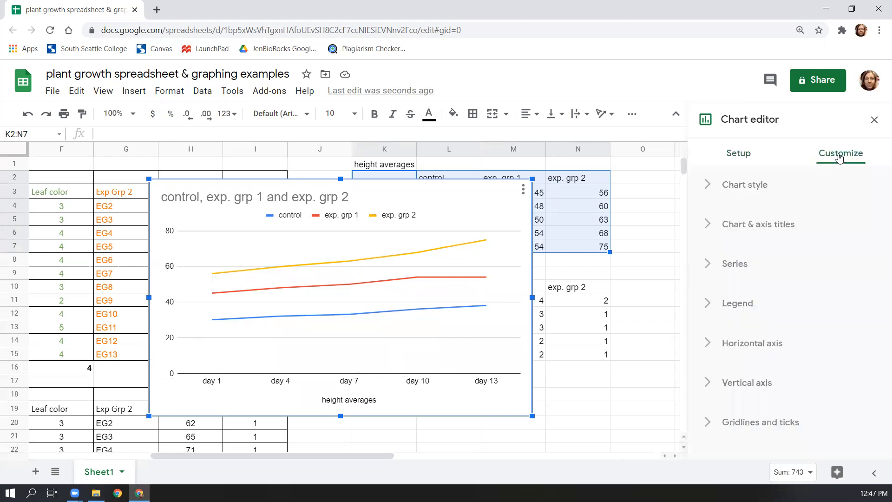
click(709, 226)
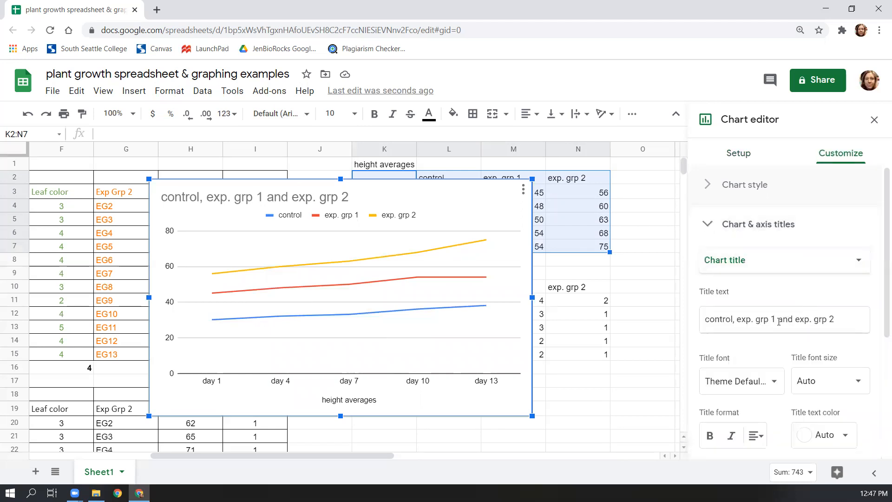
click(849, 320)
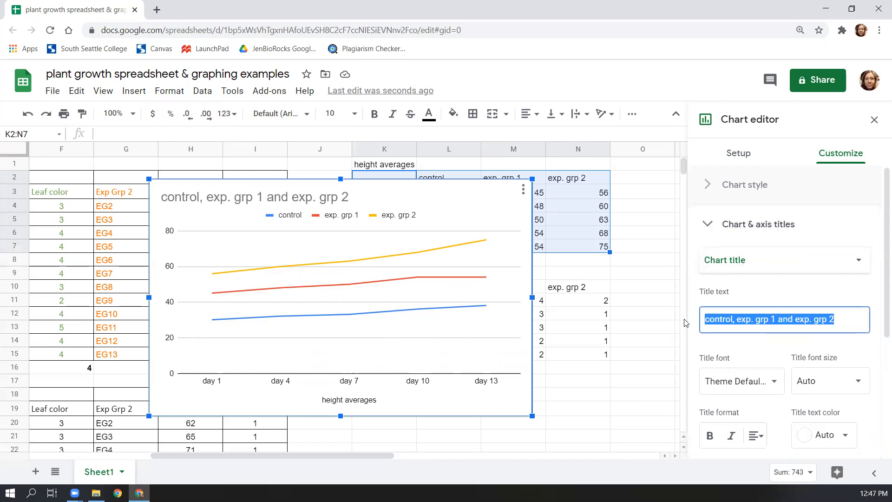
text(Th)
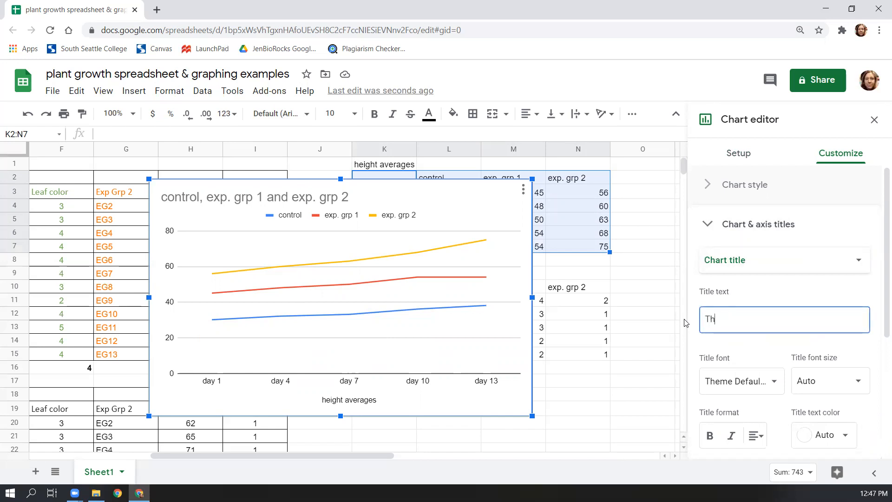
text(e effect of ine)
key(BackSpace)
key(BackSpace)
key(BackSpace)
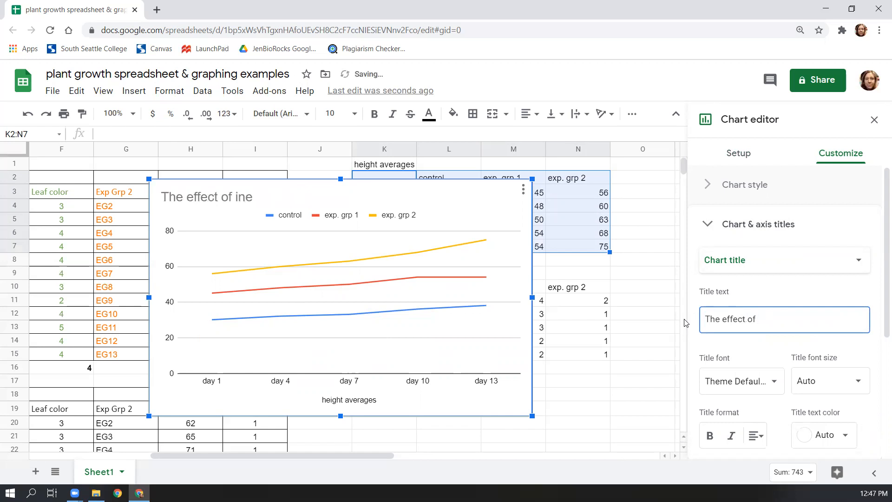
text("indep var)
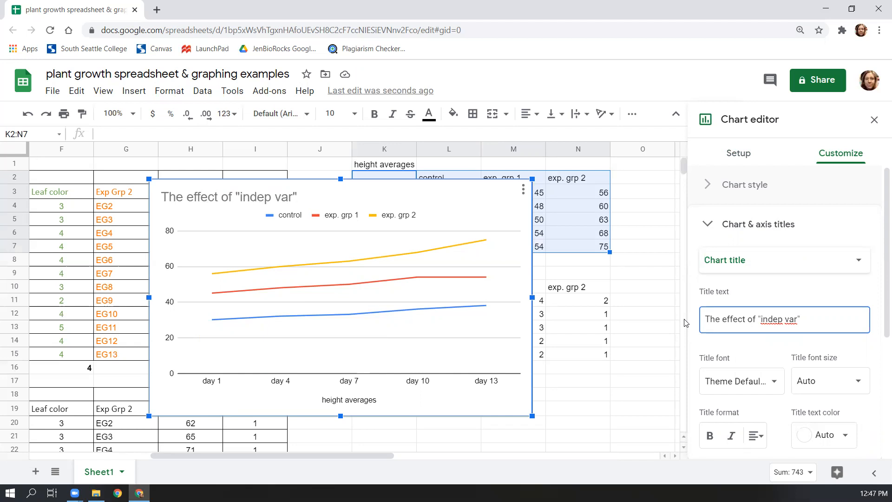
text(on seedling)
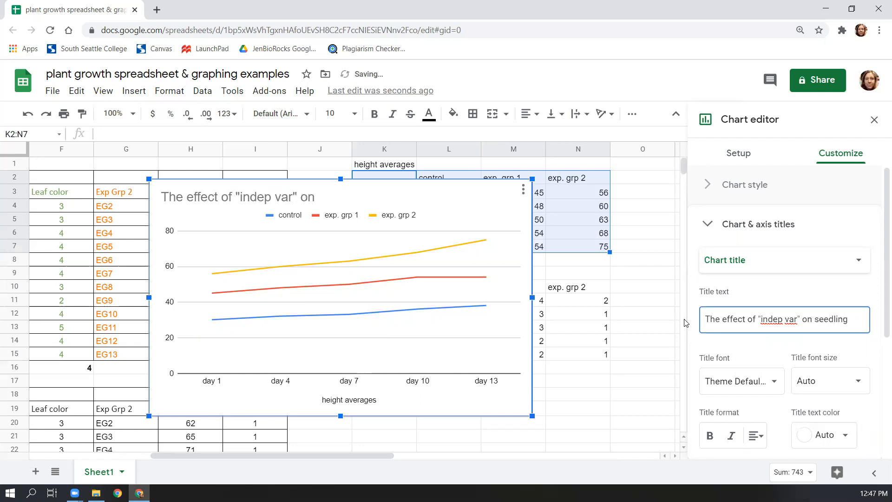
text( grwoth of)
key(BackSpace)
key(BackSpace)
key(BackSpace)
key(BackSpace)
key(BackSpace)
key(BackSpace)
key(BackSpace)
key(BackSpace)
key(BackSpace)
key(BackSpace)
key(BackSpace)
key(BackSpace)
key(BackSpace)
key(BackSpace)
key(BackSpace)
key(BackSpace)
key(BackSpace)
text(growth of mung bean seedlings)
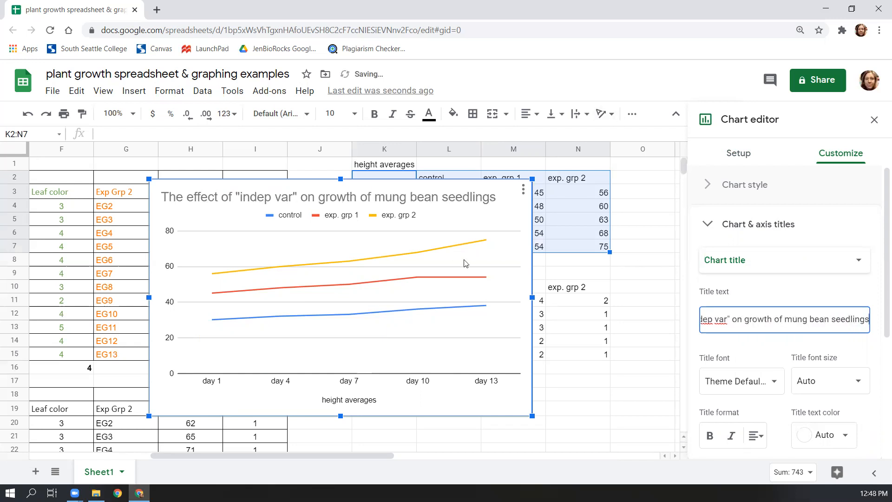
Step: Shrink the chart so the headers of the height averages table are uncovered, and set the chart title font size to 14
scroll(842, 298, down, 3)
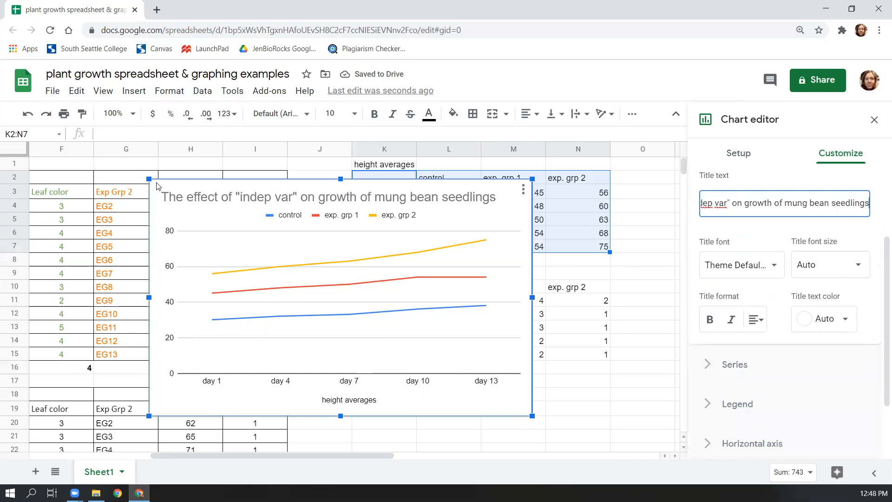
drag(148, 179, 233, 268)
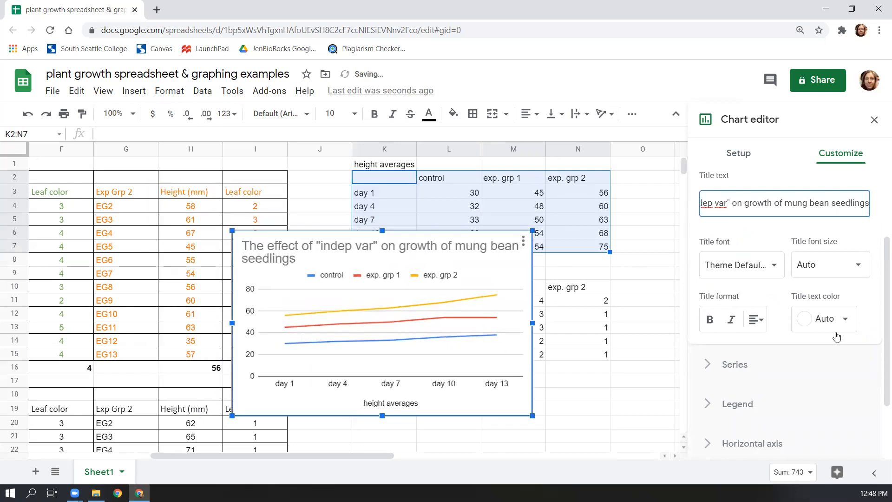
click(854, 263)
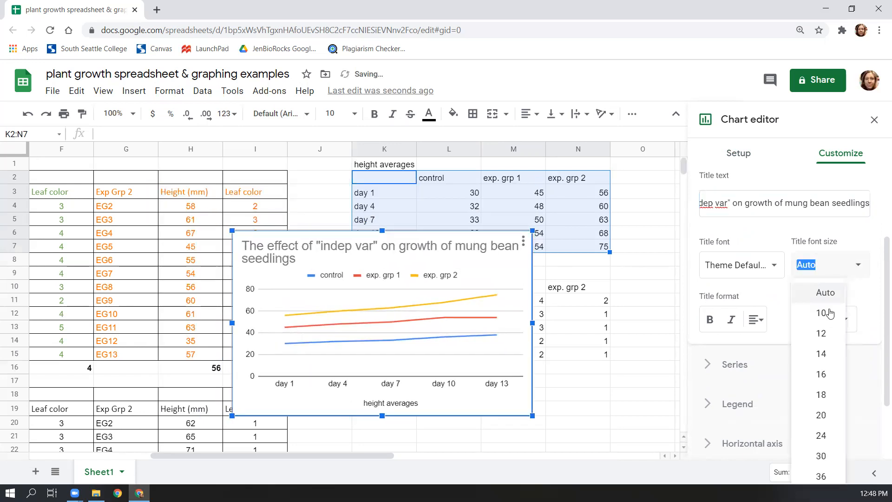
click(824, 333)
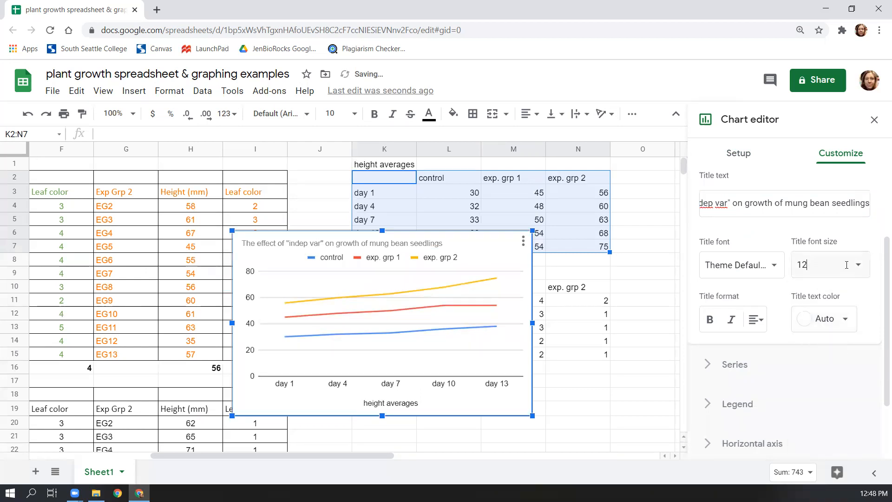
click(858, 269)
click(822, 354)
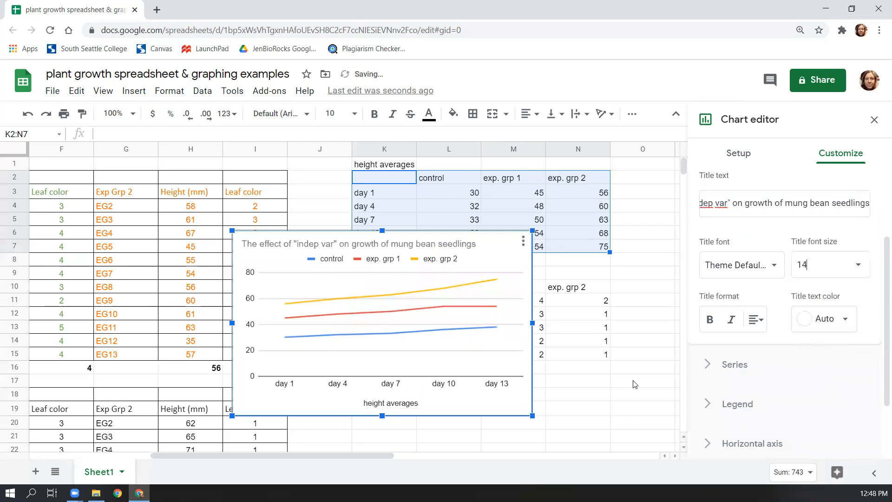
Step: Change the chart's horizontal axis title to "experiment day"
scroll(770, 229, up, 3)
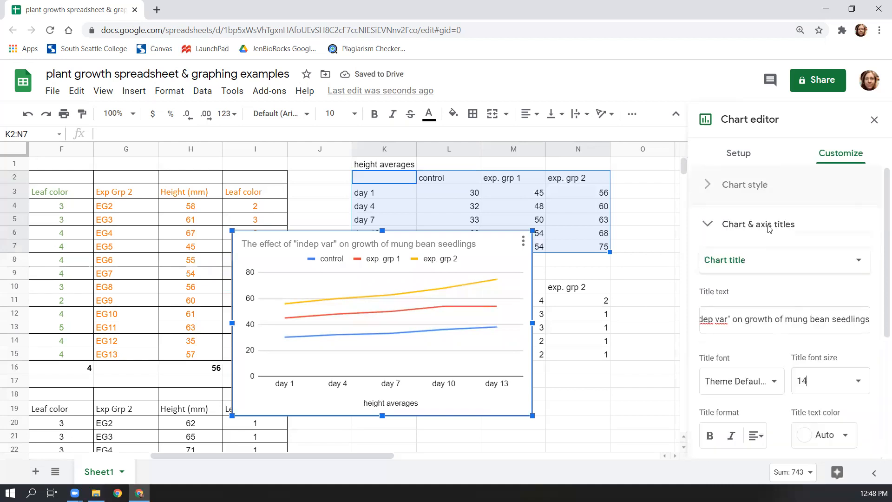
click(768, 267)
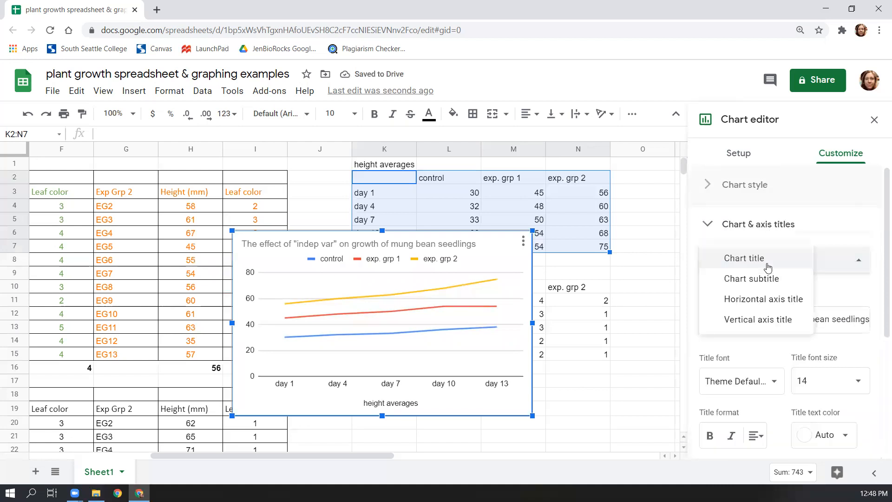
click(764, 301)
drag(773, 313, 706, 323)
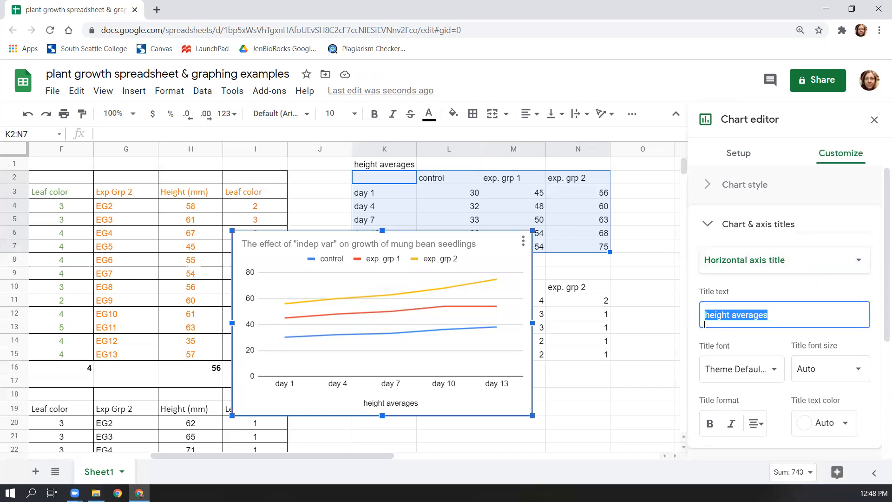
text(exper)
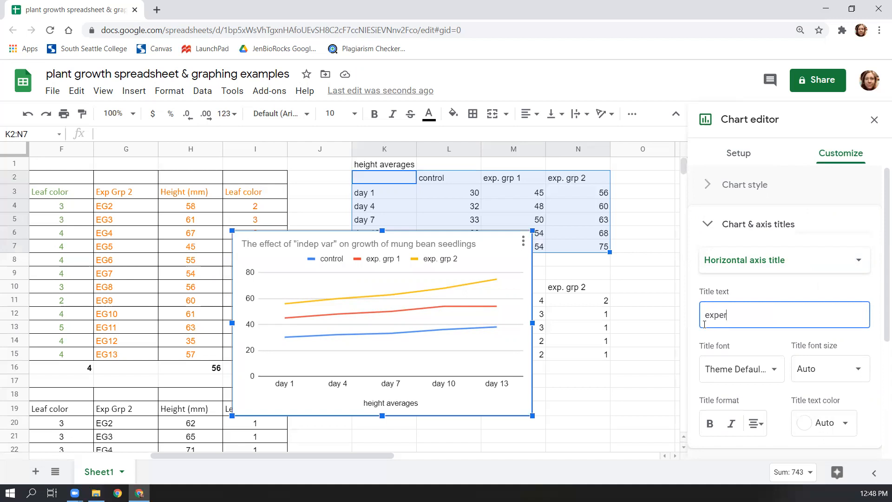
text(iment da)
Step: Set the chart's vertical axis title to "average seedling height"
click(847, 266)
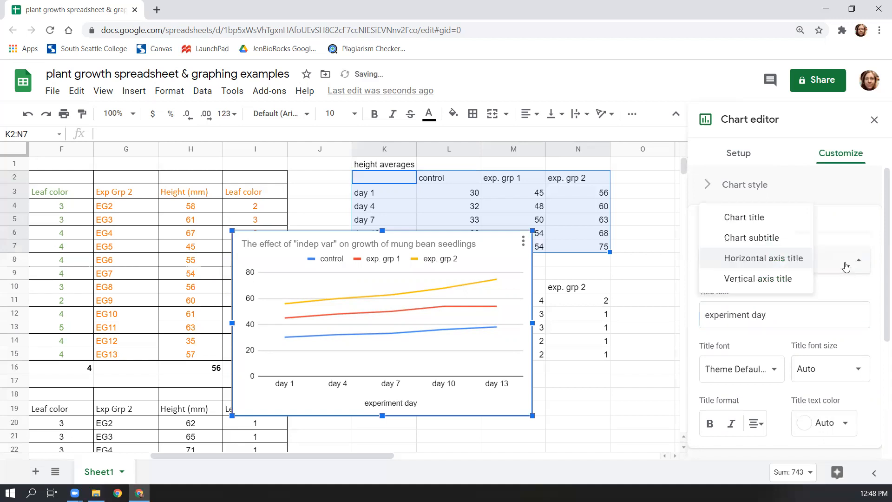
click(778, 277)
click(757, 316)
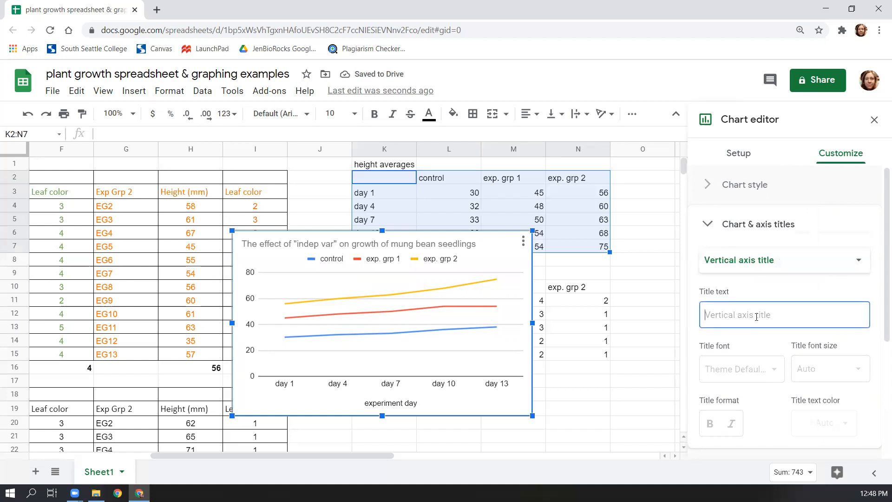
text(average)
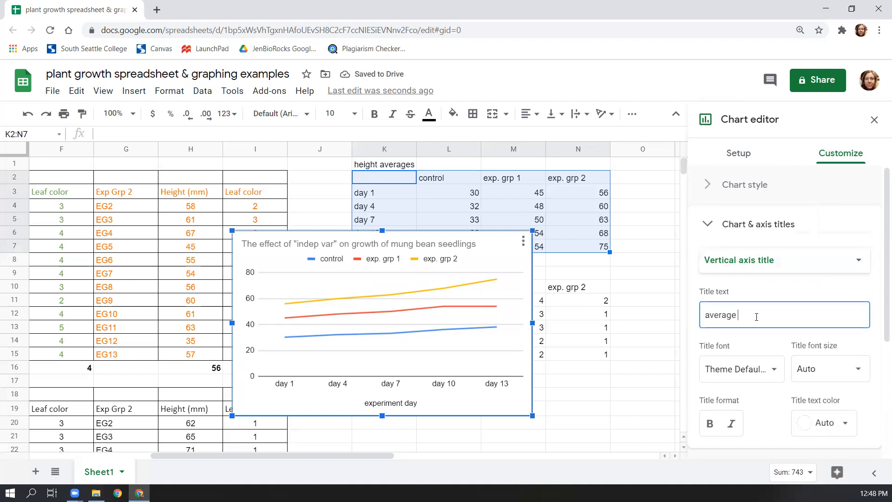
text( seedling height)
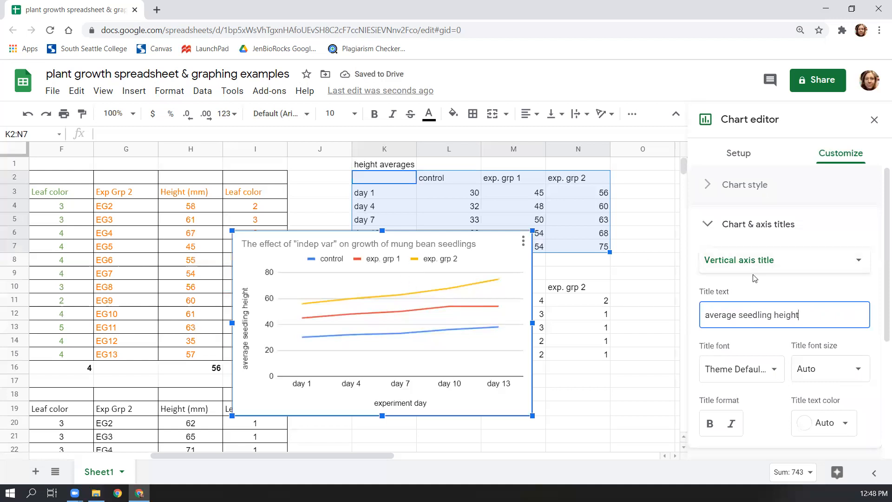
click(707, 224)
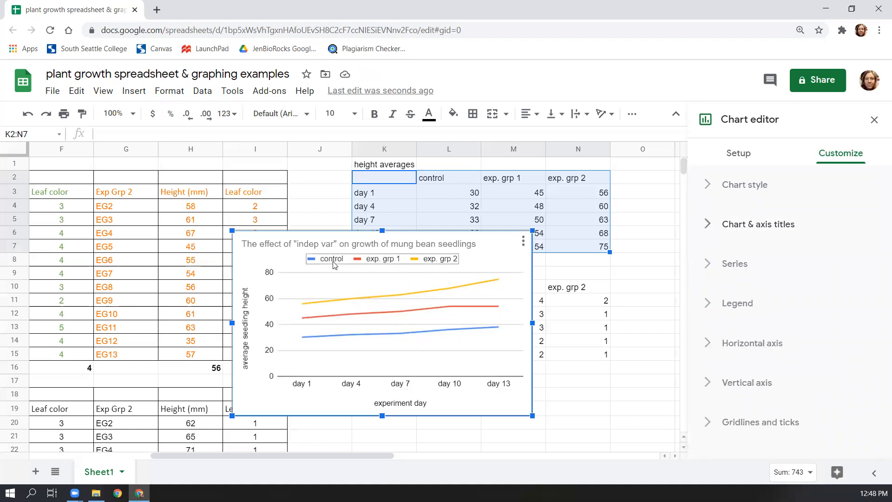
Step: Set the chart's legend position to Right
click(708, 306)
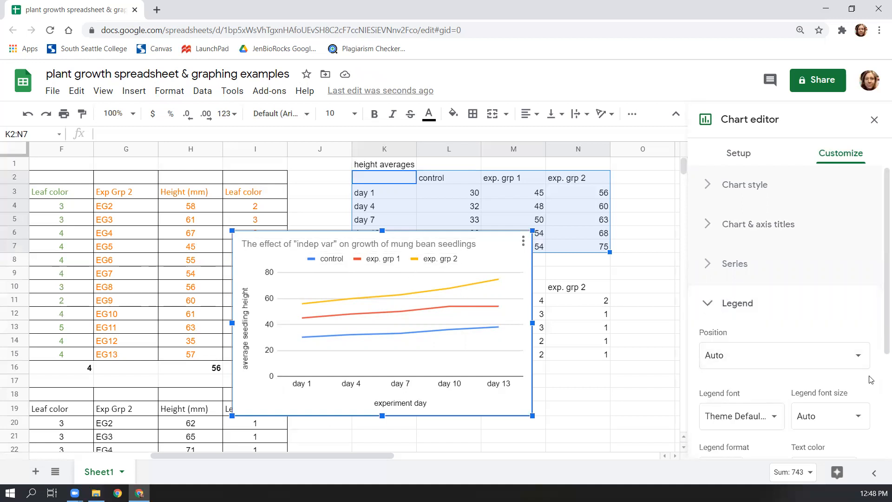
click(864, 363)
click(737, 292)
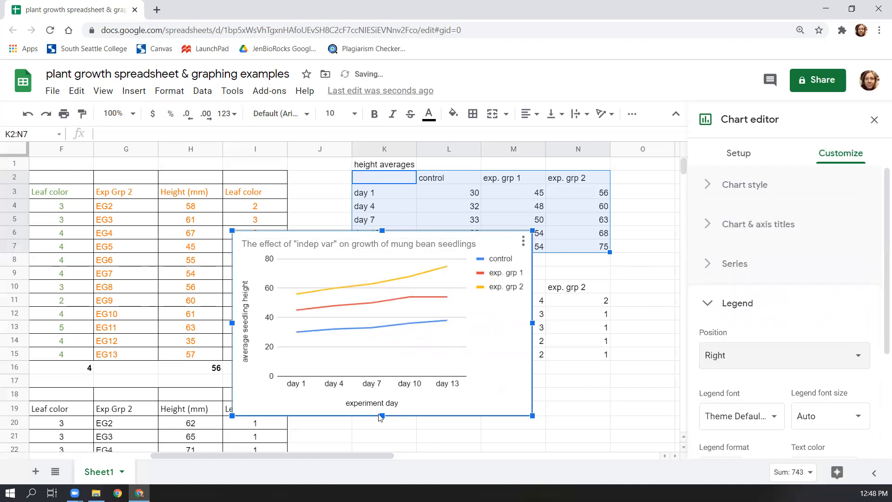
Step: Try the height chart without the vertical axis major gridlines, and turn them back on
click(324, 348)
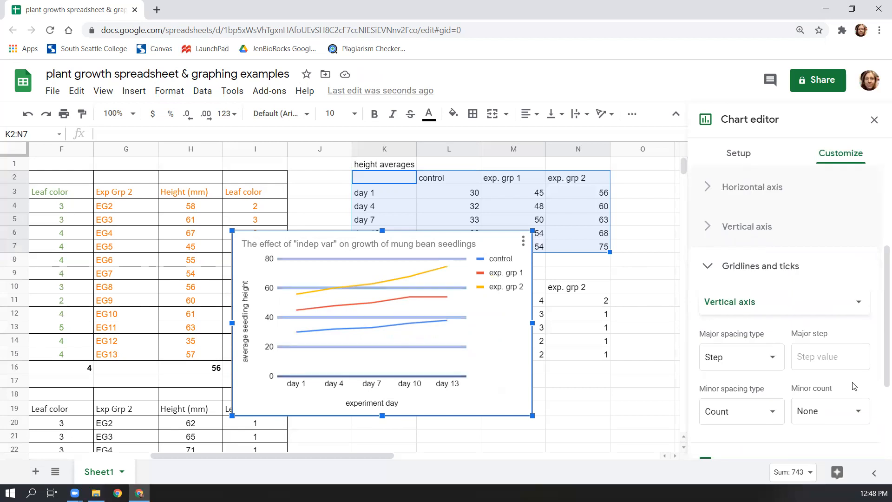
scroll(821, 332, down, 3)
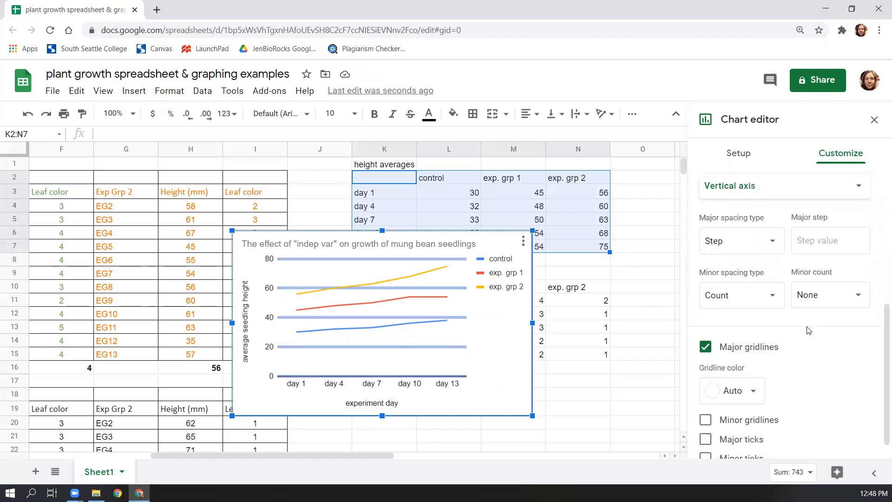
click(769, 246)
click(770, 246)
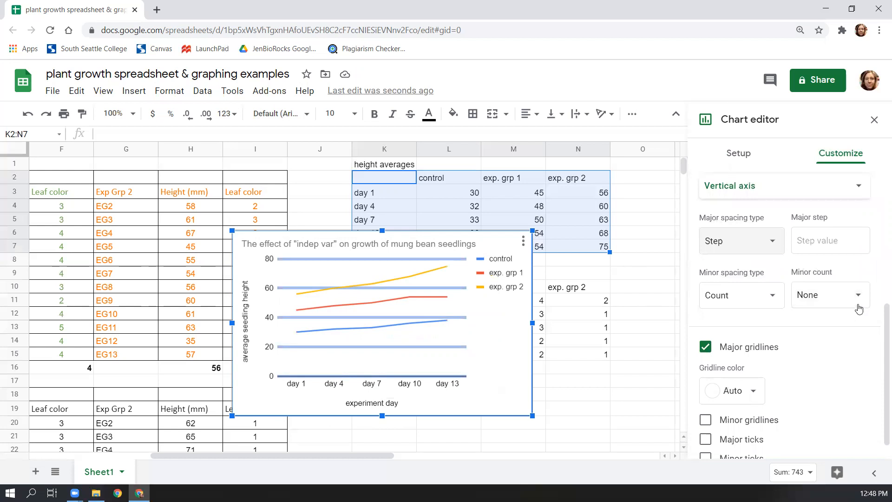
click(766, 294)
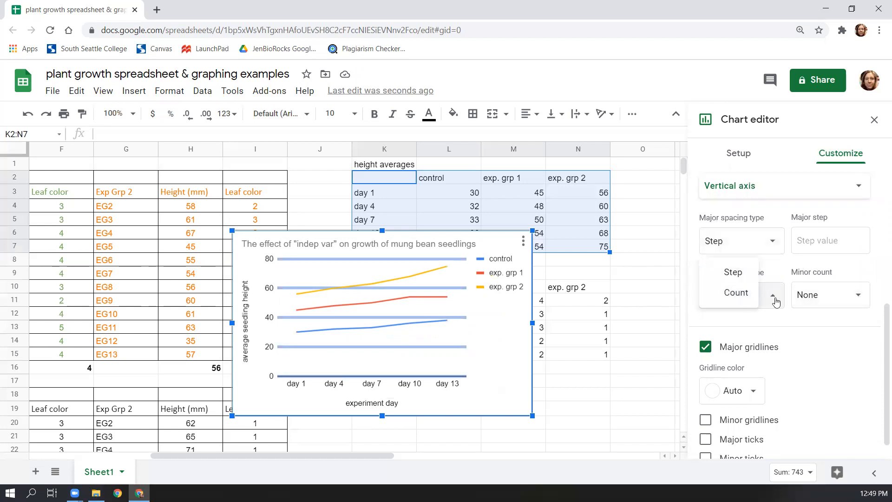
click(736, 291)
click(705, 347)
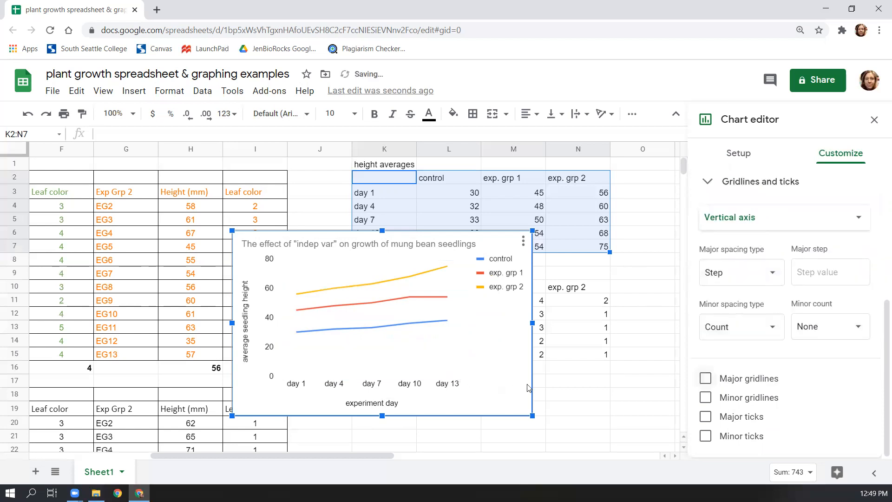
click(760, 330)
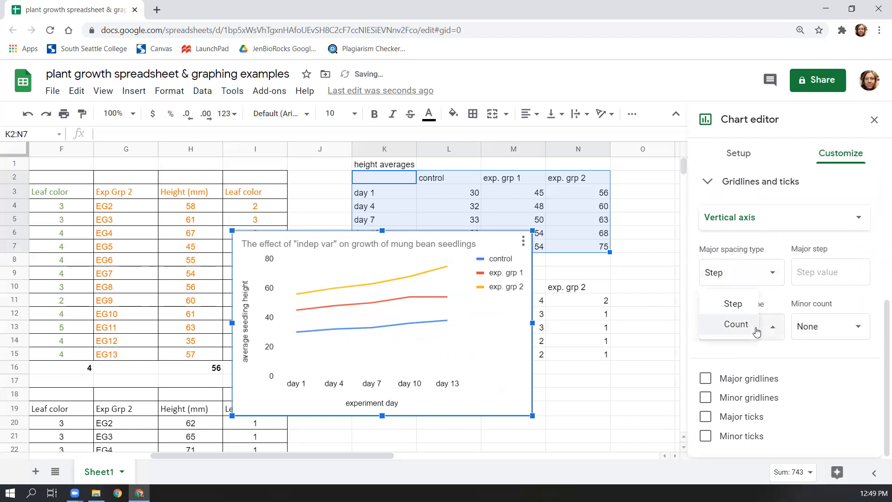
click(723, 383)
click(706, 379)
scroll(807, 398, down, 2)
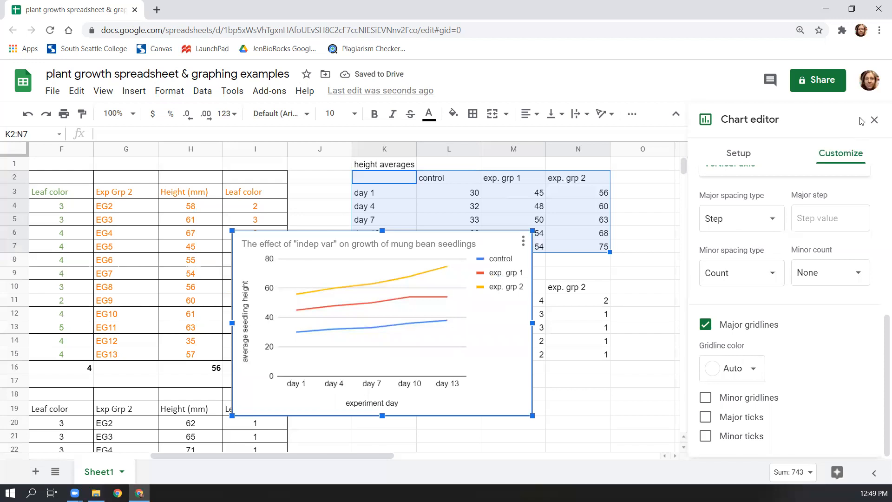
Step: Close the chart editor and move the height line chart beside the height averages table, starting at column O
click(875, 119)
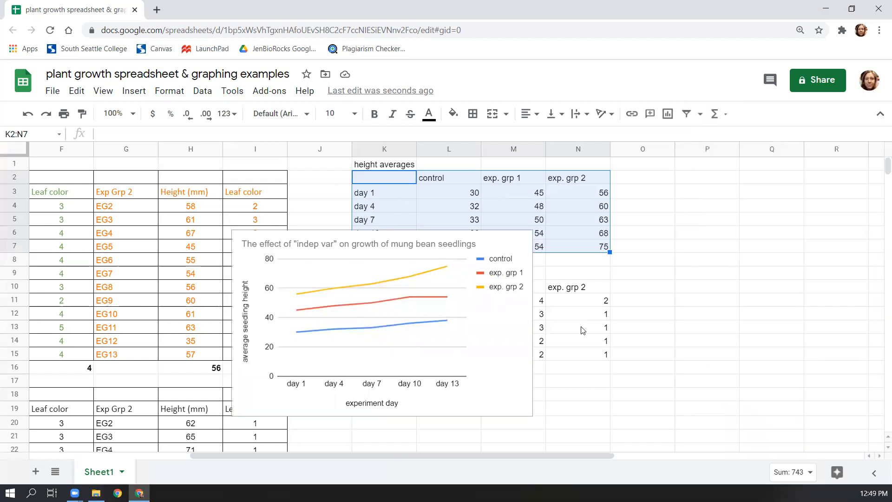
click(368, 249)
drag(428, 246, 779, 175)
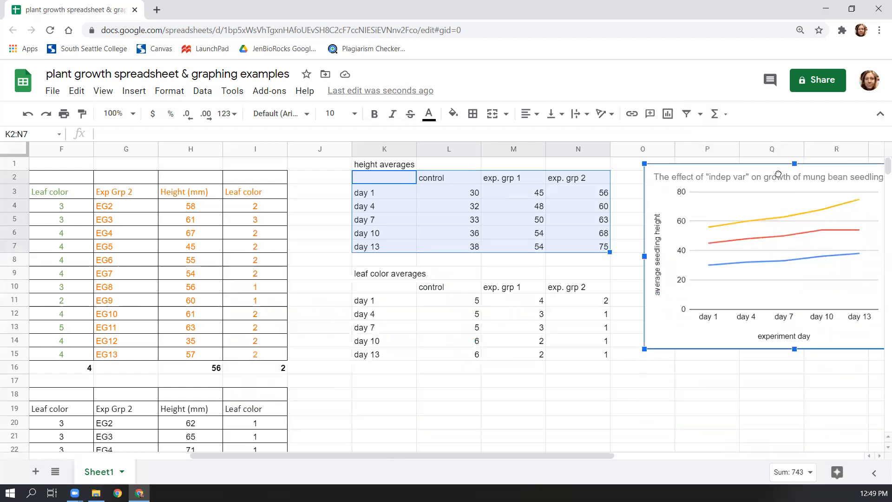
Step: Insert a chart from the leaf color averages table, range K10:N15, including its headers and day labels
click(383, 287)
drag(393, 300, 576, 361)
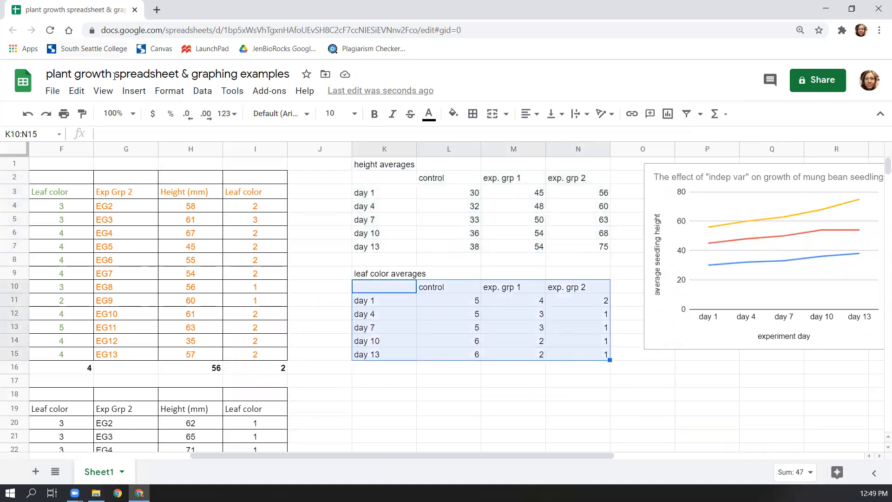
click(135, 92)
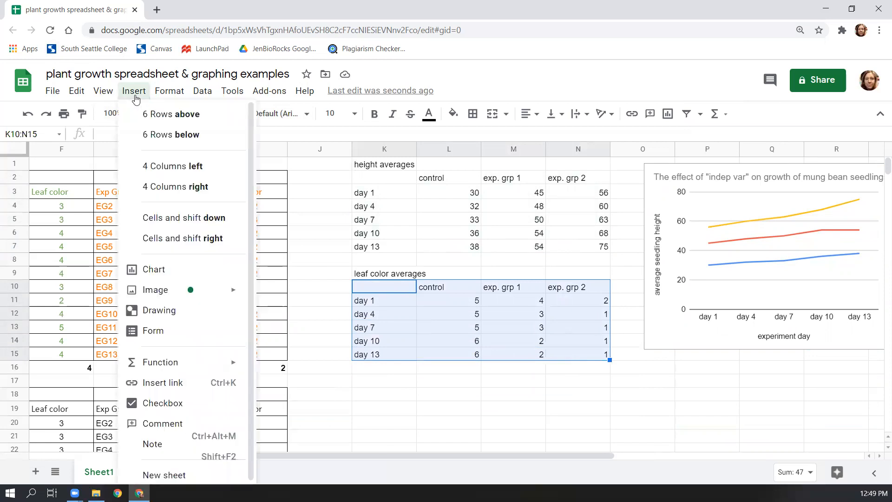
click(172, 267)
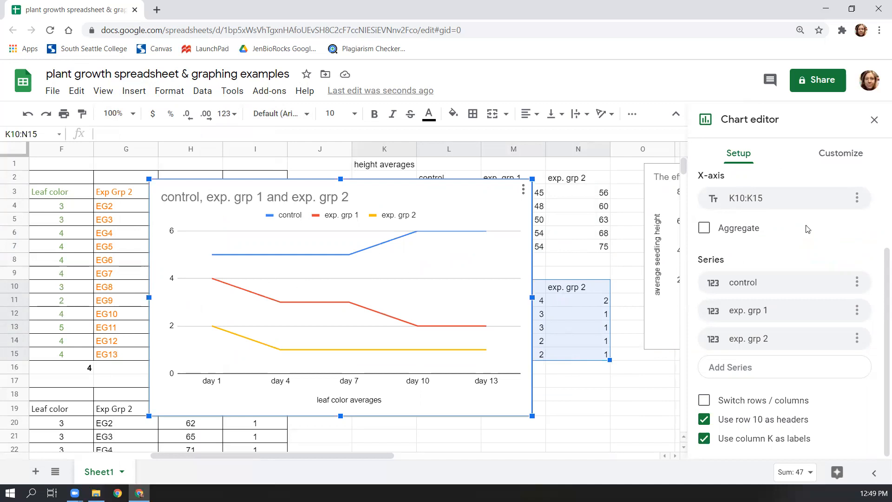
Step: Change the leaf color chart's type to a column chart
scroll(808, 227, up, 3)
click(784, 206)
scroll(797, 318, down, 5)
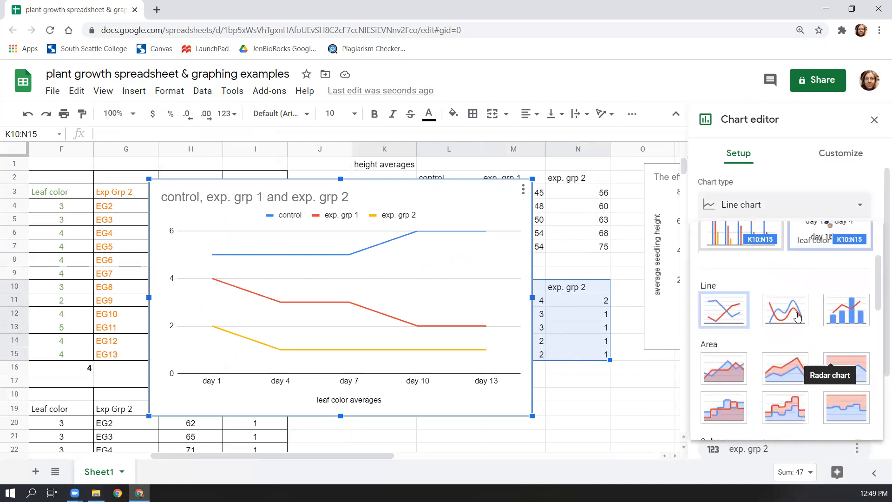
click(716, 364)
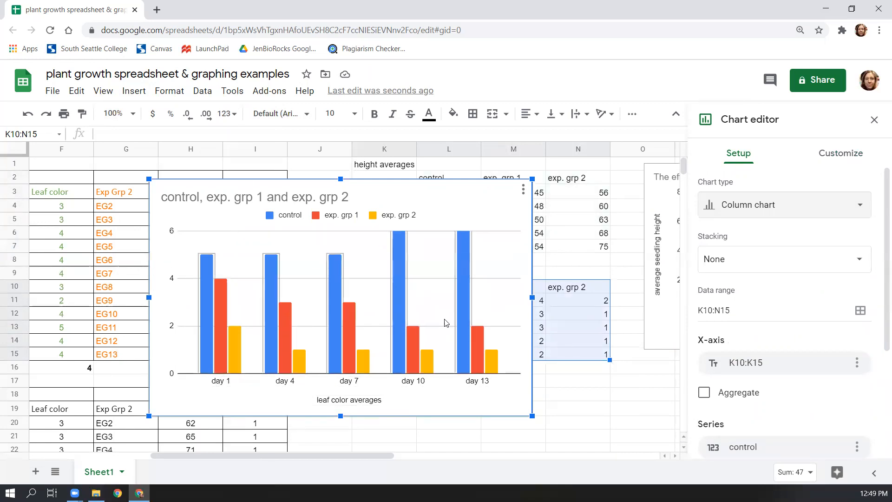
Step: Set the column chart's title to 'The effect of "indep var" on mung bean seedling leaf color'
click(836, 156)
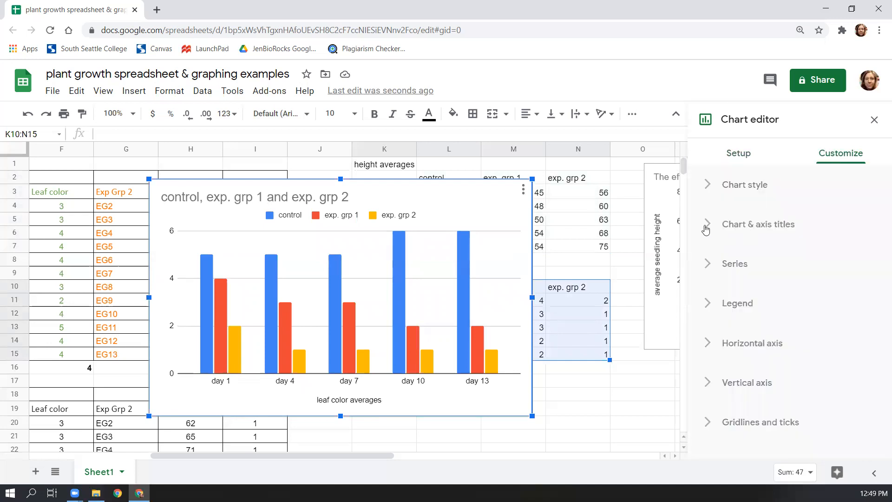
click(706, 228)
click(787, 265)
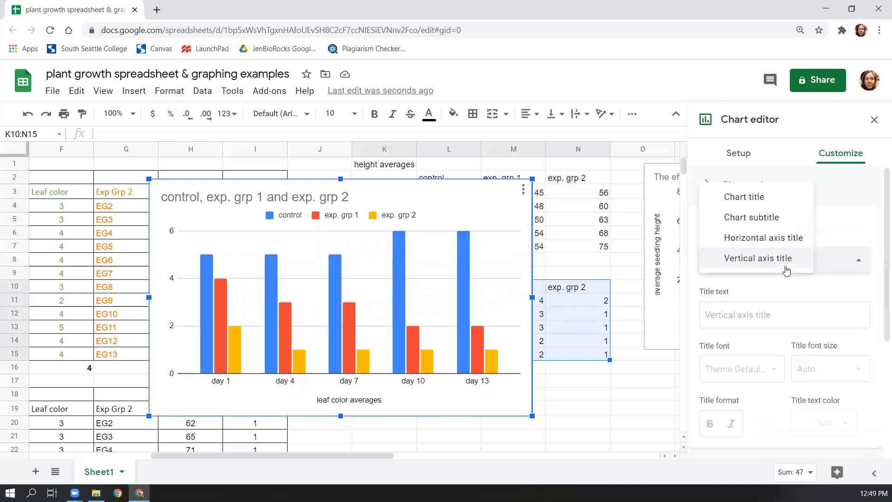
click(717, 197)
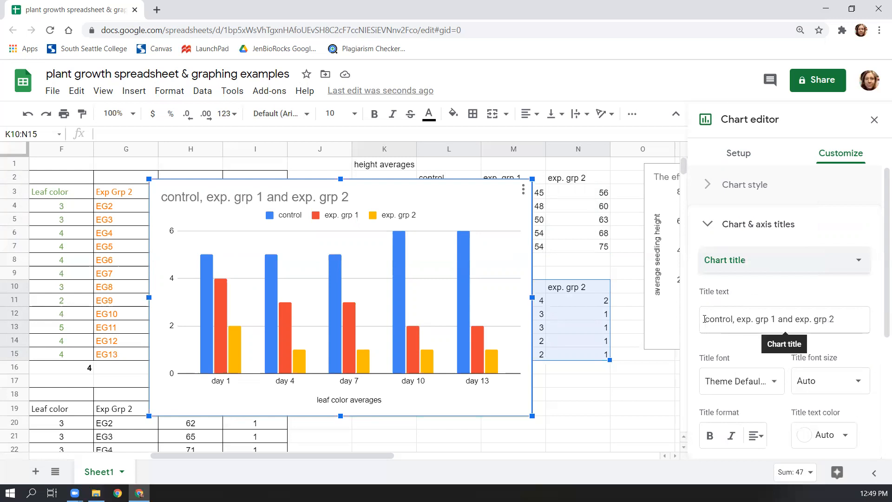
triple_click(705, 319)
key(BackSpace)
text(The effect o)
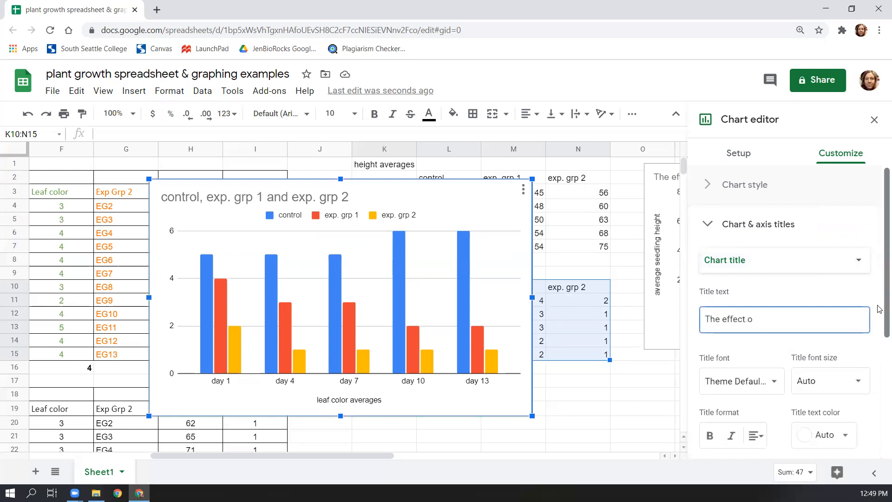
text(f "indep a)
key(BackSpace)
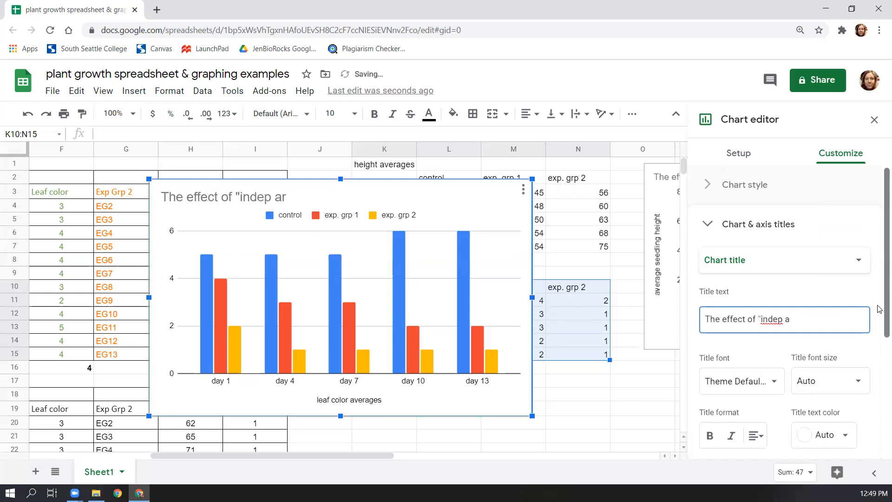
text(var" on mung bean seedling)
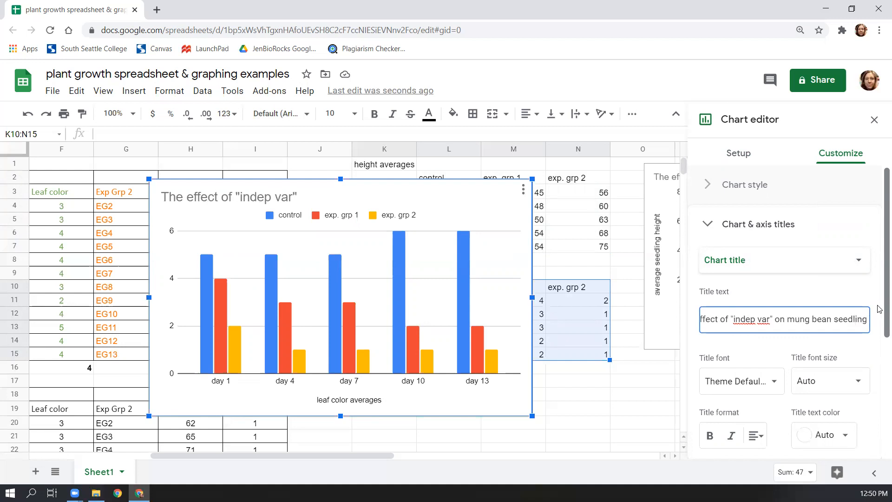
text( lea)
text(f co)
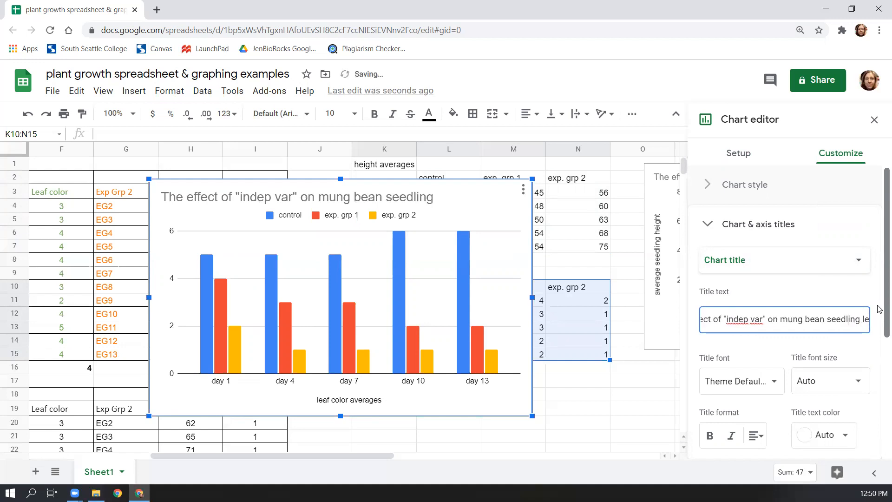
text(lor)
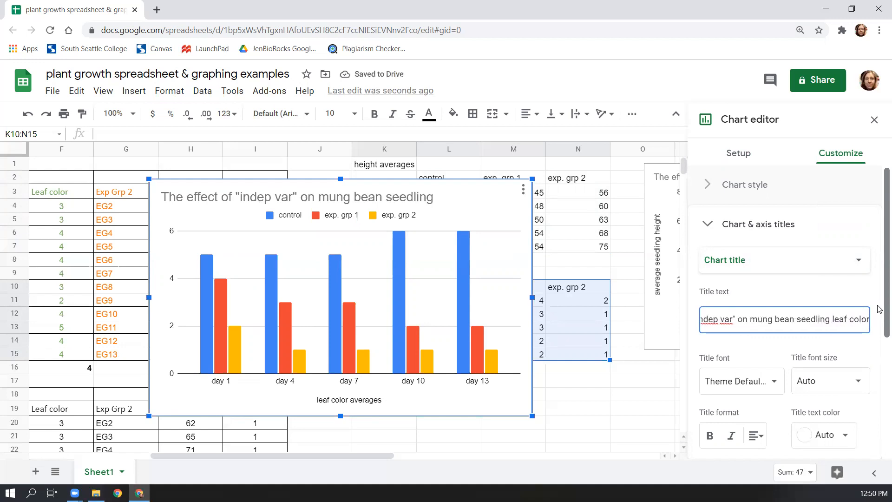
Step: Set the leaf color chart's title font size to 12 and shrink the chart to uncover the height averages table
click(808, 380)
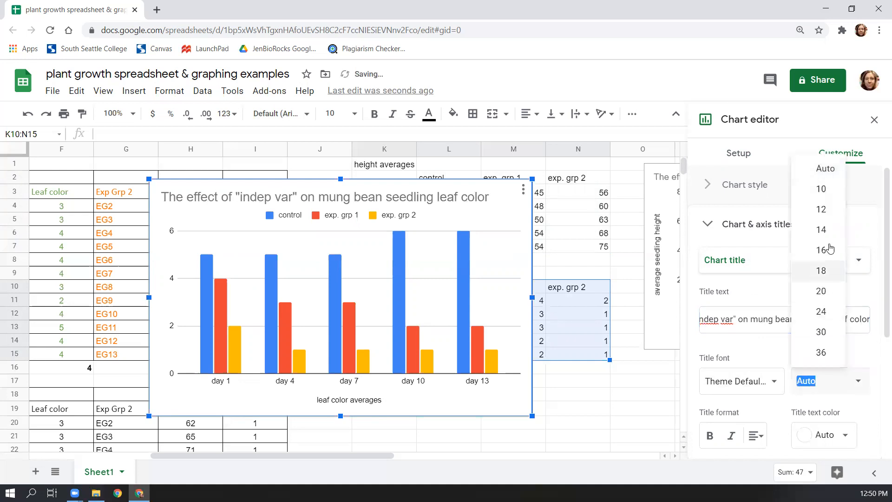
click(826, 209)
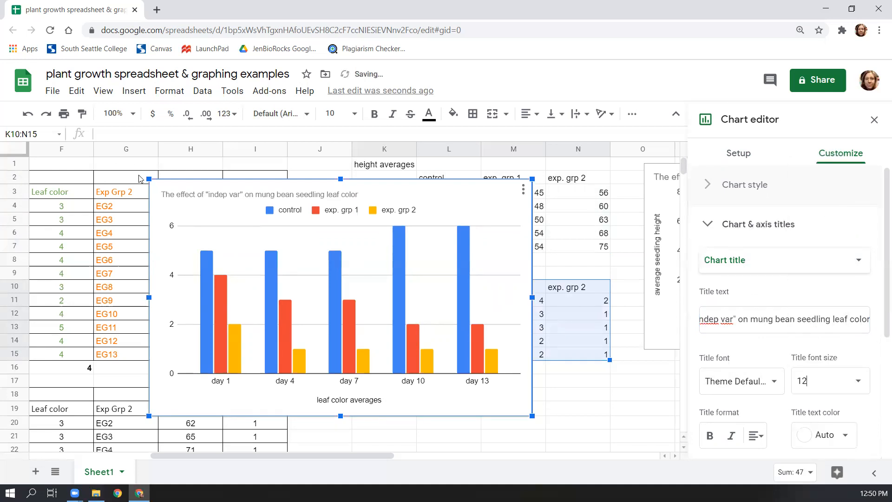
drag(150, 180, 258, 265)
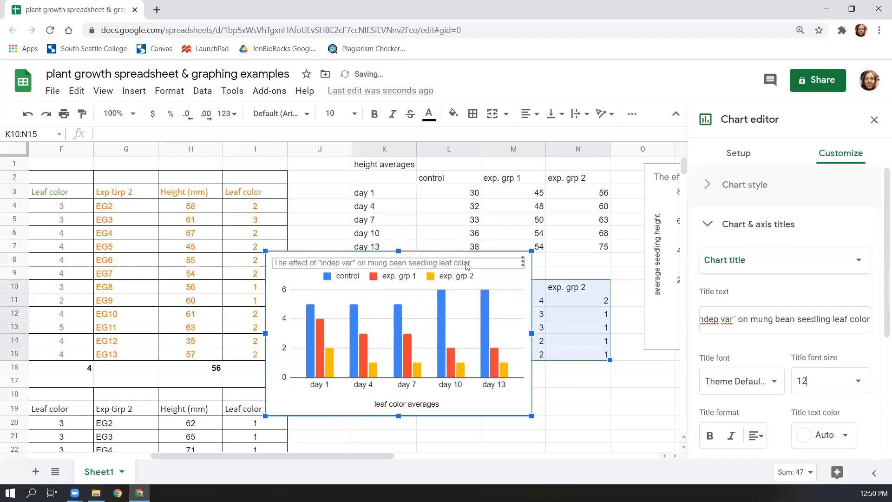
Step: Set the column chart's vertical axis title to "Leaf color"
click(728, 257)
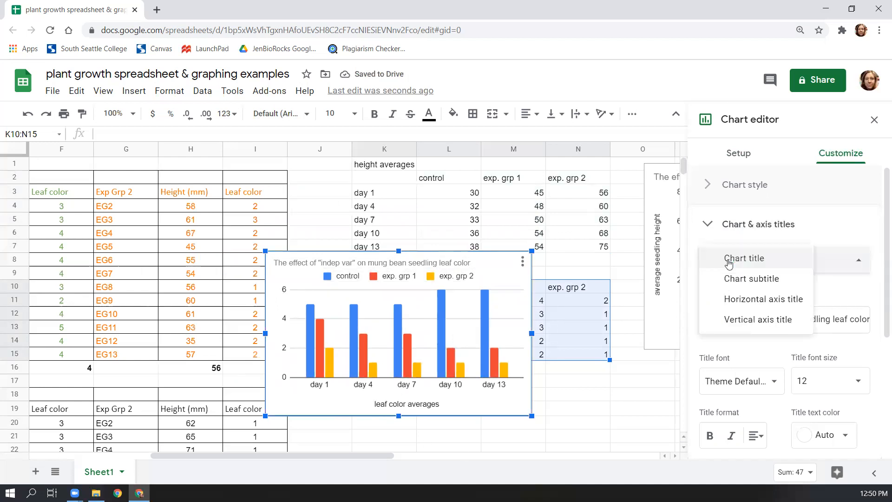
click(732, 316)
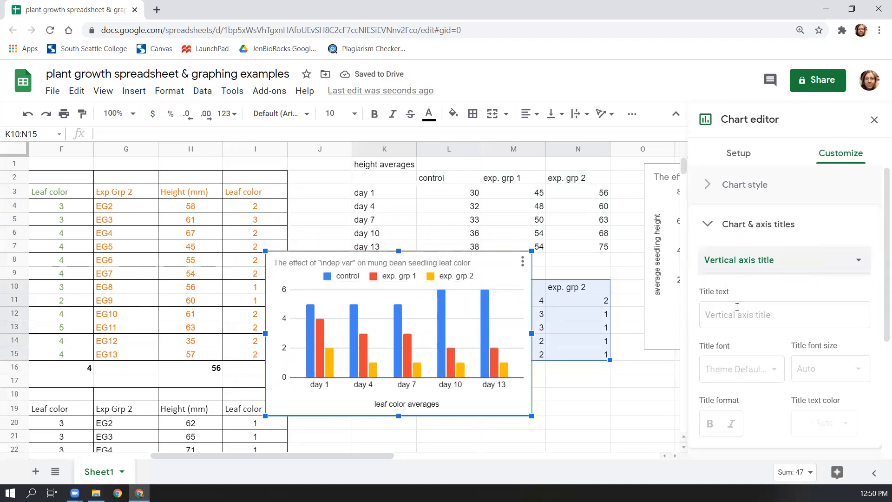
click(736, 311)
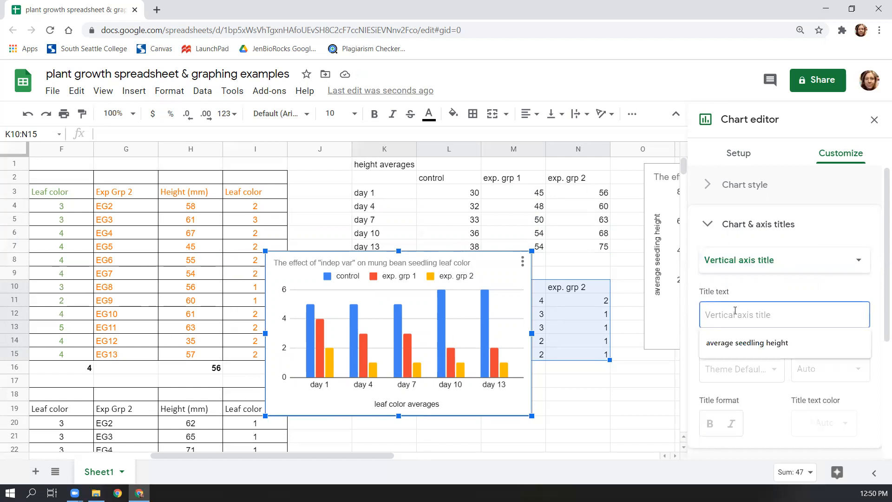
text(Leaf color)
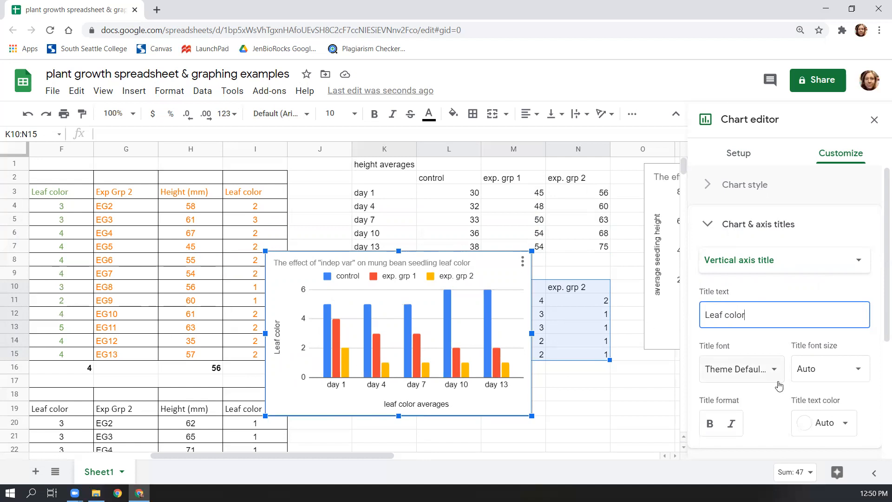
Step: Replace the column chart's horizontal axis title with "experiment day"
click(797, 269)
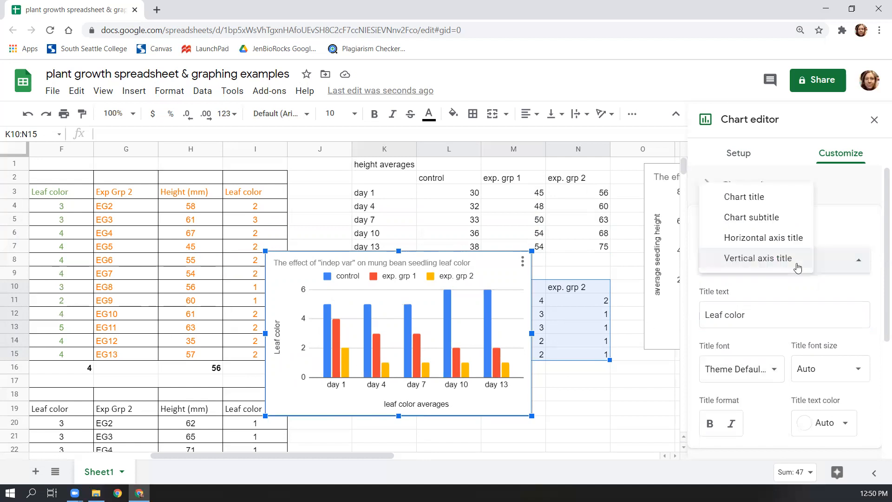
click(759, 238)
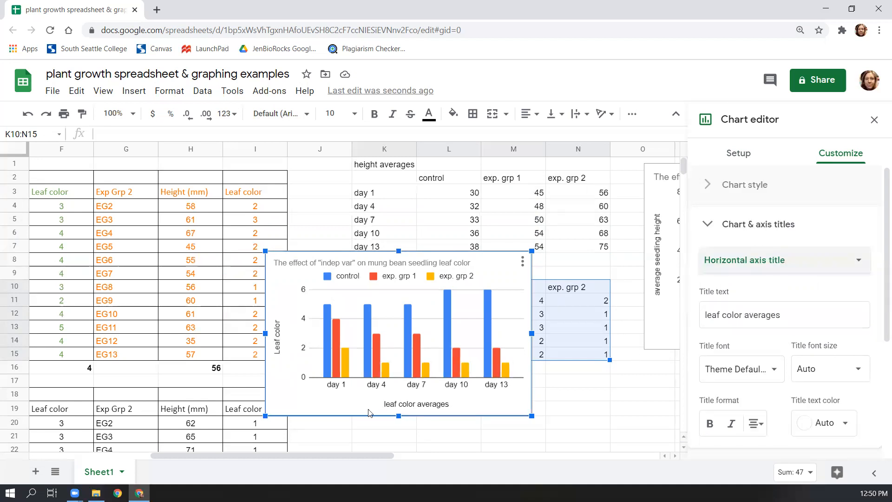
triple_click(798, 314)
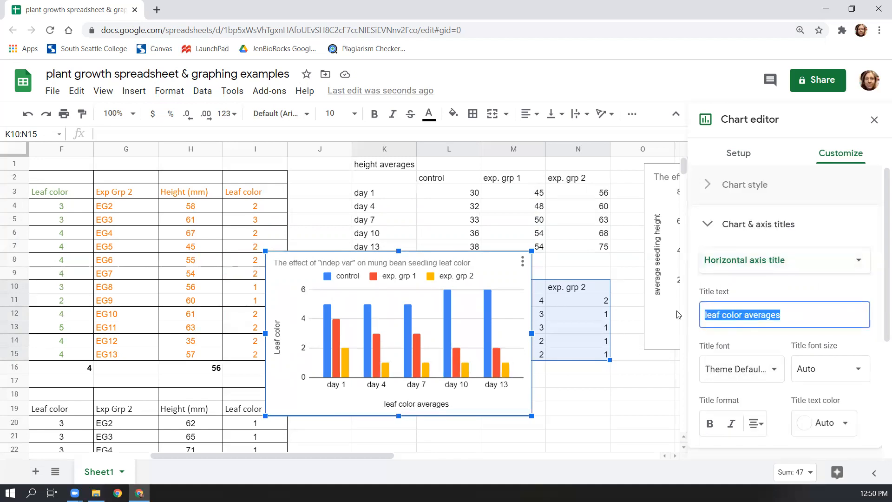
text(experiment)
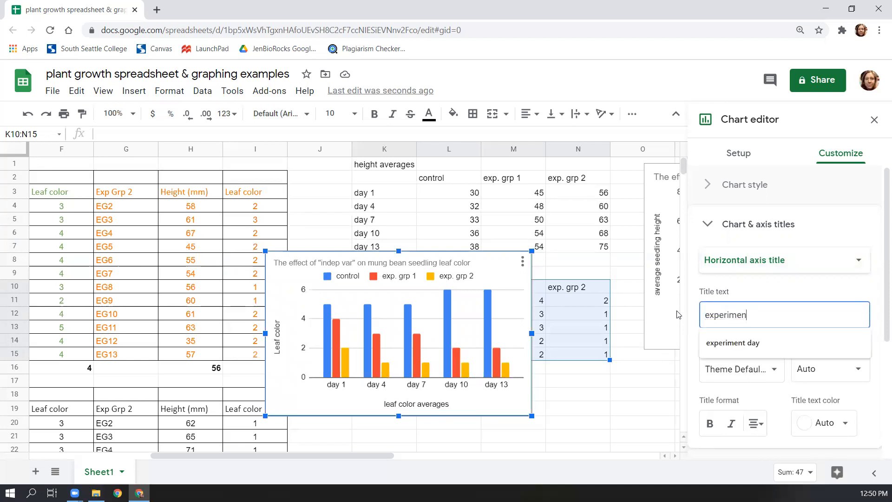
click(715, 344)
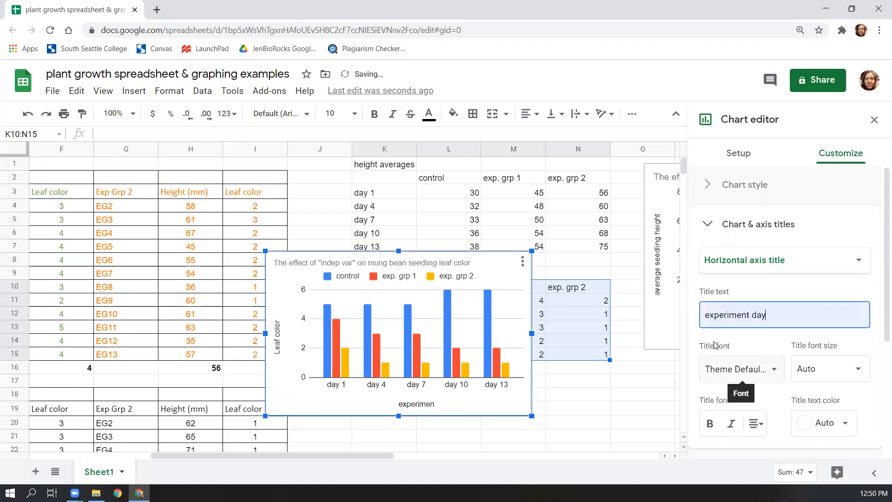
Step: Position the leaf color column chart's legend on the right and close the chart editor
click(710, 225)
click(707, 309)
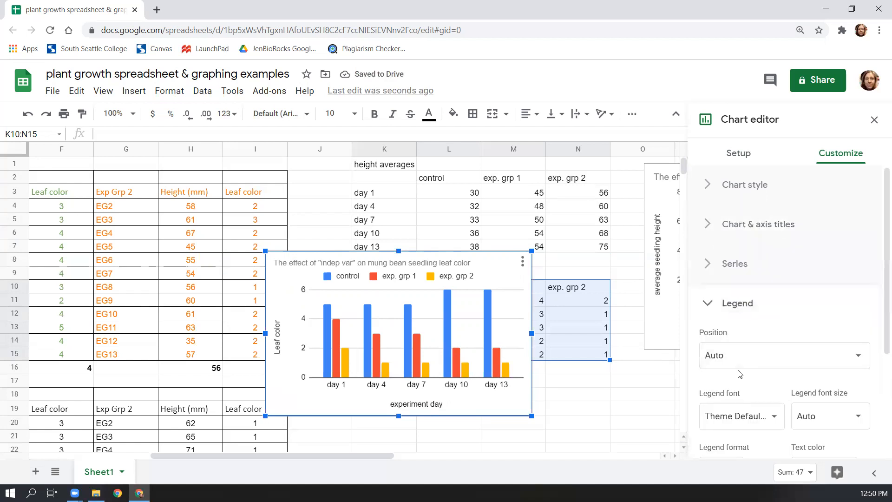
click(741, 364)
click(753, 294)
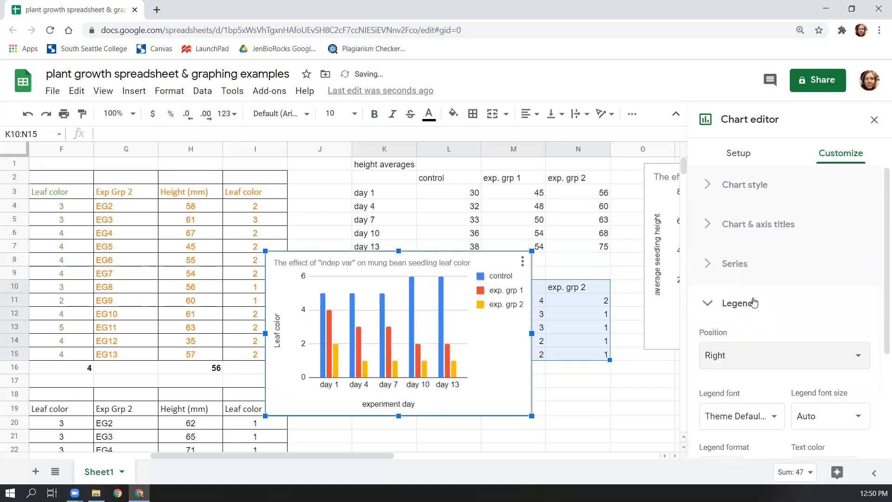
click(874, 120)
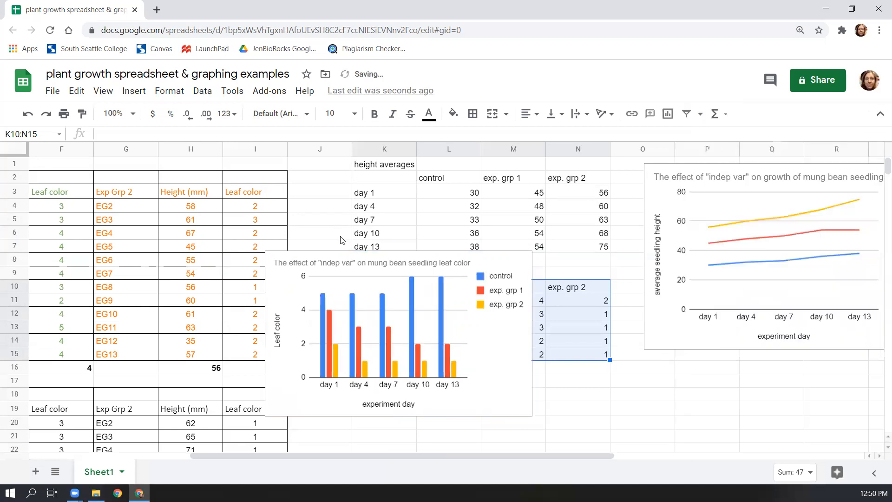
Step: Move the leaf color column chart off the data so it sits directly below the seedling growth line chart
scroll(331, 239, down, 2)
scroll(330, 212, up, 2)
click(404, 259)
drag(396, 258, 783, 374)
scroll(634, 453, down, 1)
drag(611, 456, 733, 456)
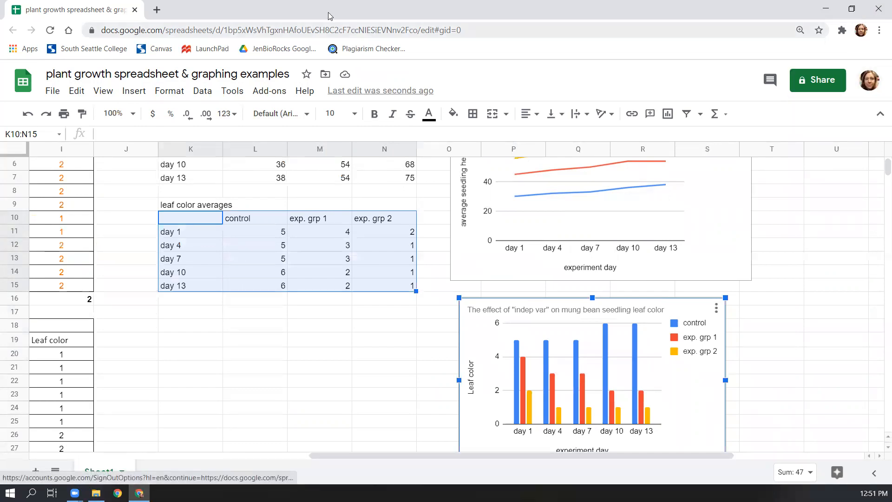
Step: Create a blank Google Docs document in a new browser tab and return to the spreadsheet
click(157, 10)
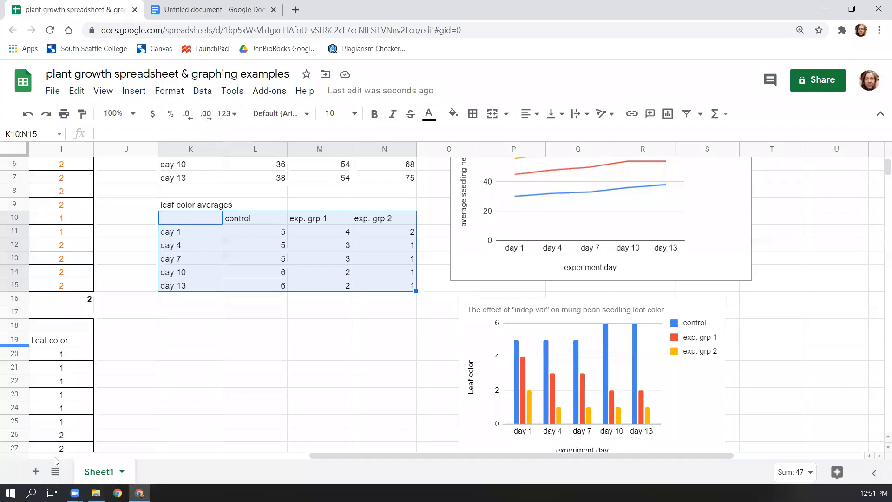
scroll(819, 380, up, 3)
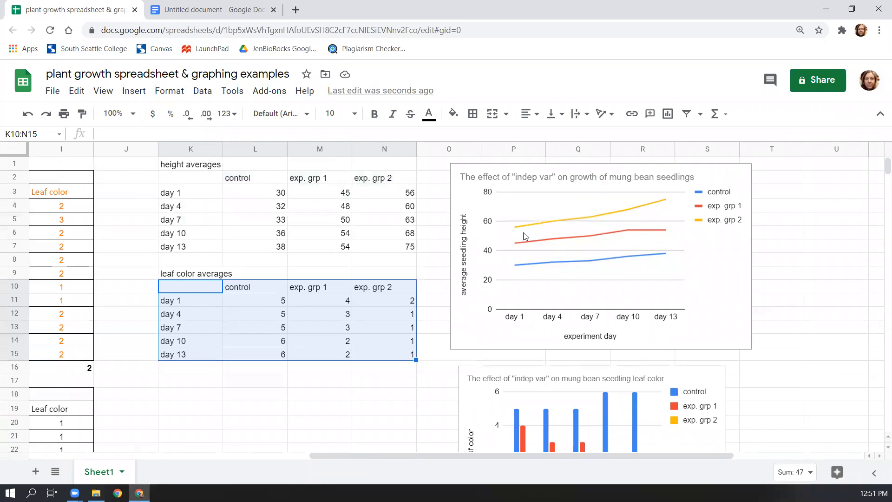
click(189, 14)
click(74, 10)
Step: Copy the seedling growth line chart into the blank Google Docs document, linked to the spreadsheet, and shrink it to about 4.5 inches wide
click(500, 175)
click(230, 9)
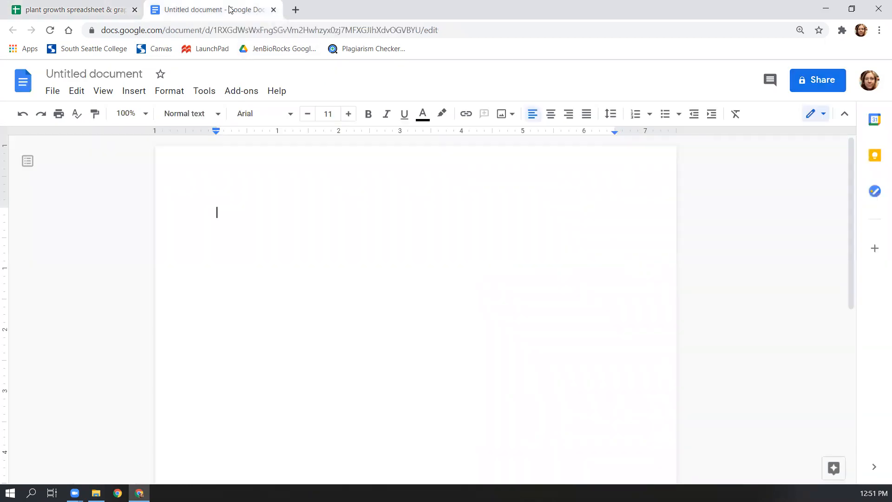
right_click(222, 219)
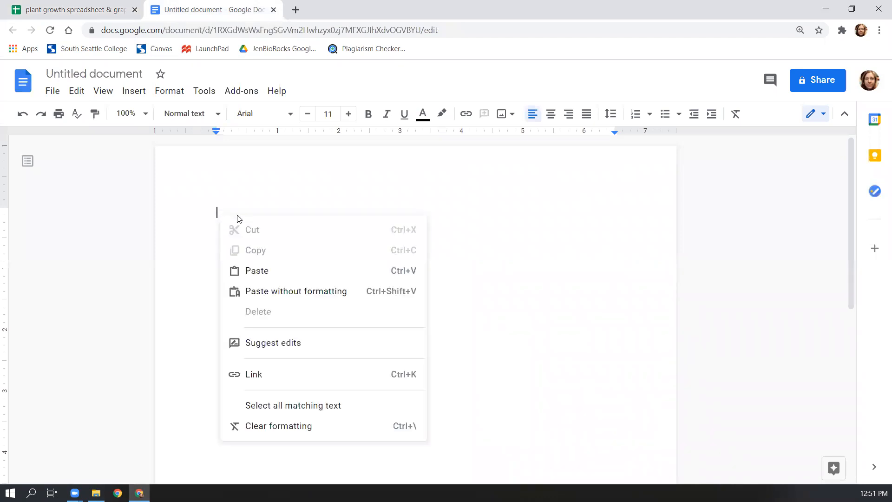
click(362, 185)
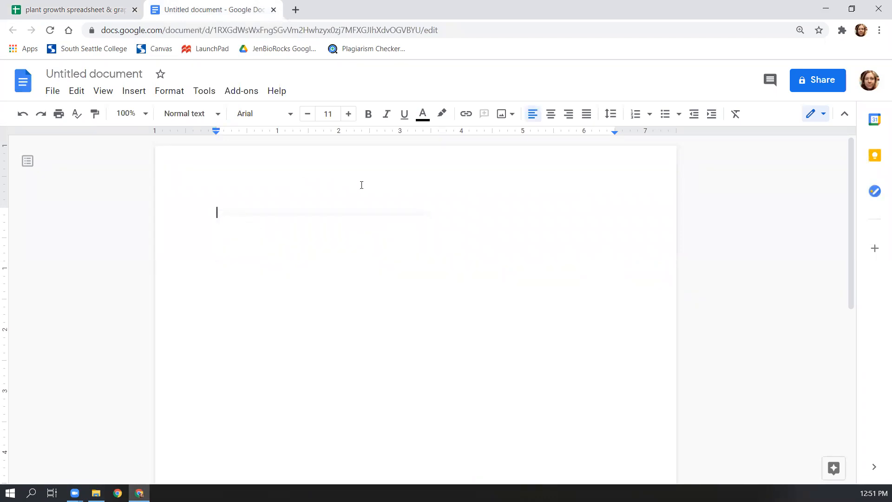
key(ctrl+v)
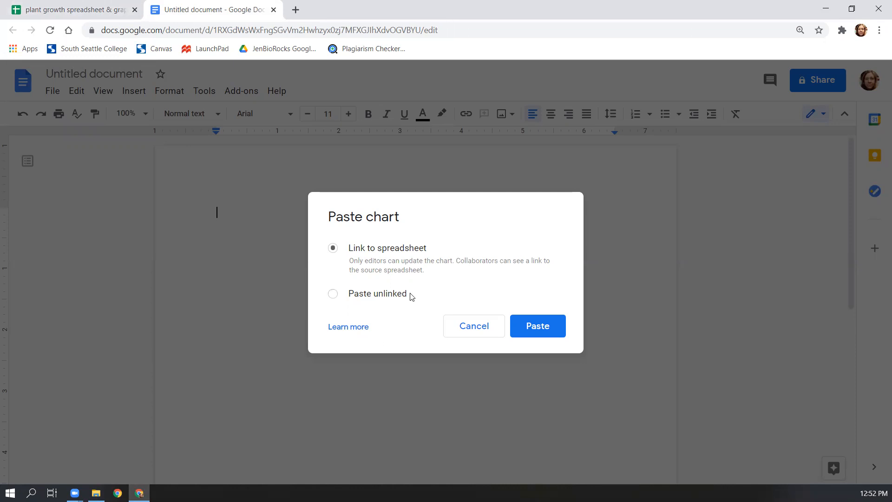
click(542, 328)
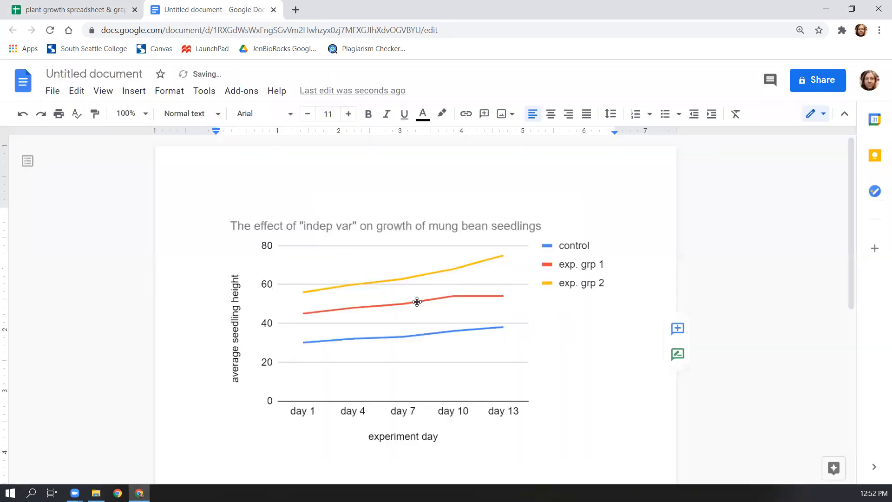
click(417, 302)
drag(302, 260, 369, 289)
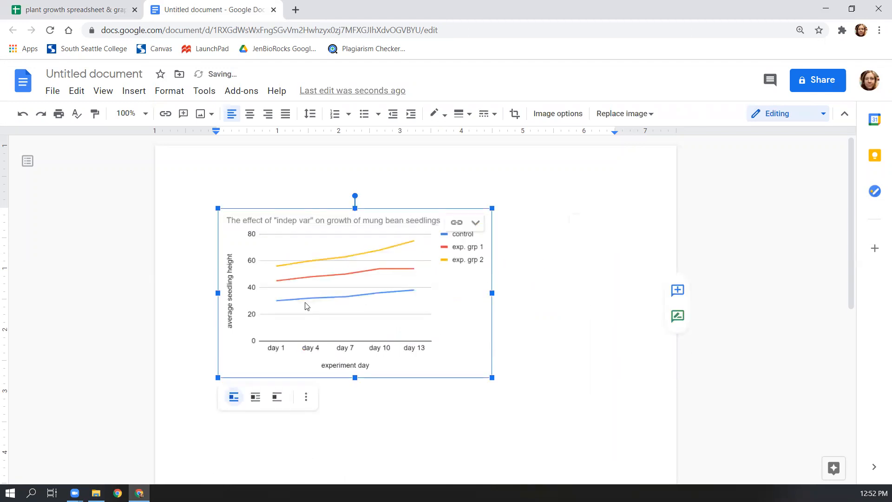
Step: Copy the leaf color column chart from the spreadsheet and insert it below the line chart in the Google Docs document as a linked chart
click(39, 10)
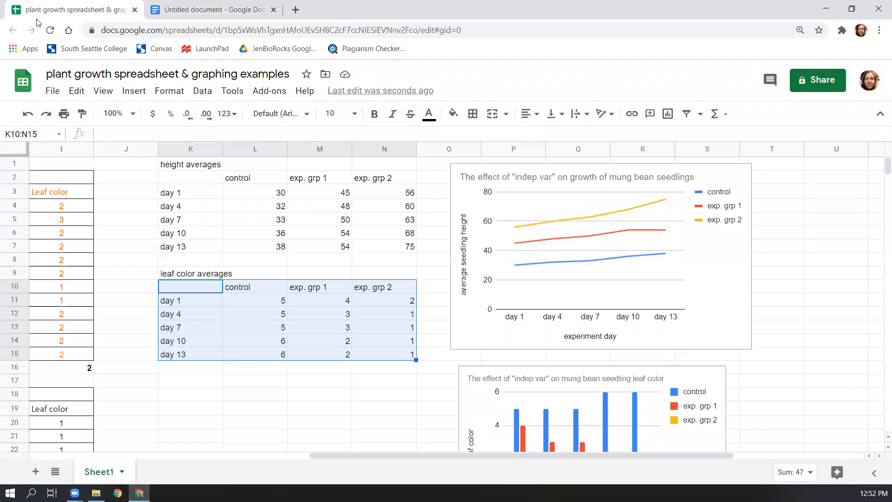
click(494, 371)
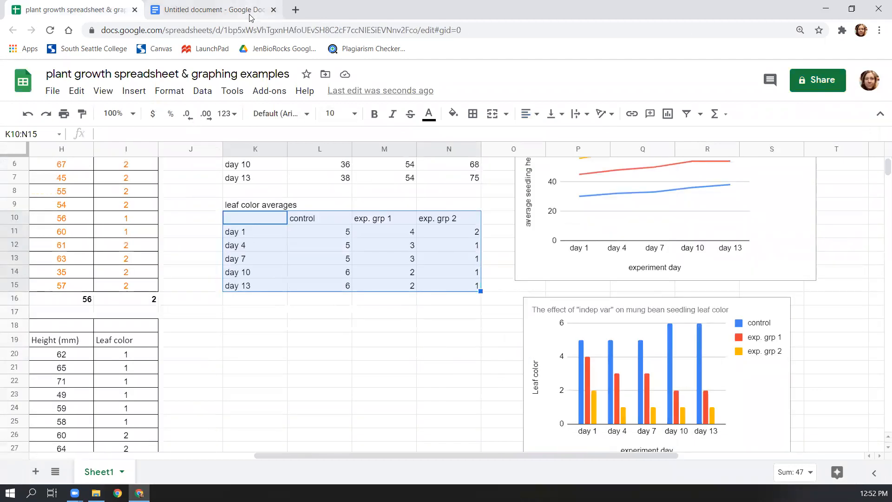
click(214, 10)
scroll(316, 358, up, 2)
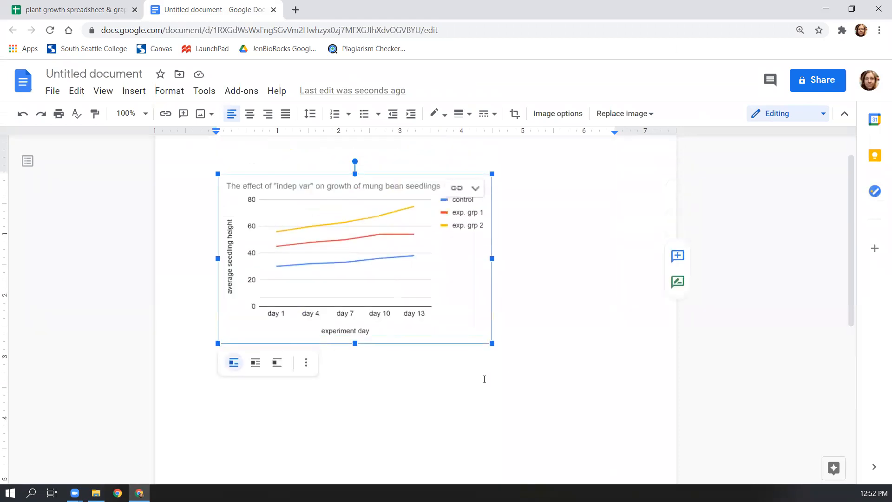
click(590, 373)
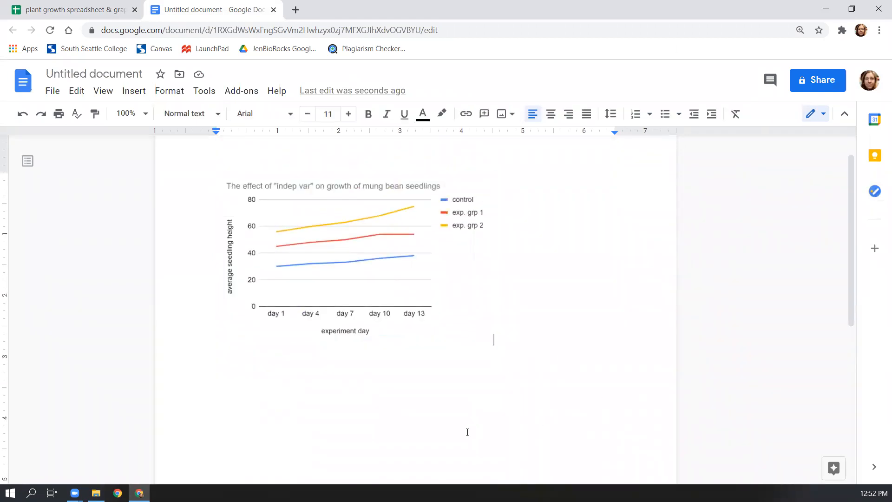
key(Return)
click(126, 93)
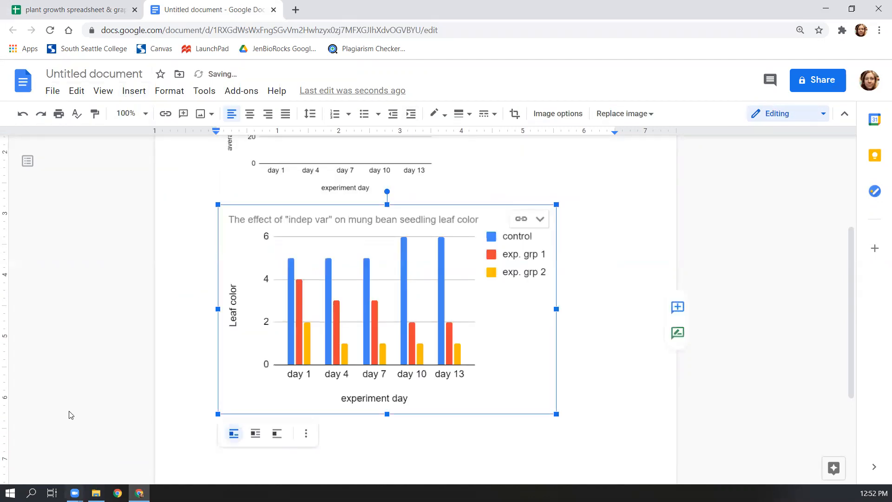
Step: Switch back to the plant growth spreadsheet in Google Sheets to view the source charts
mouse_move(96, 492)
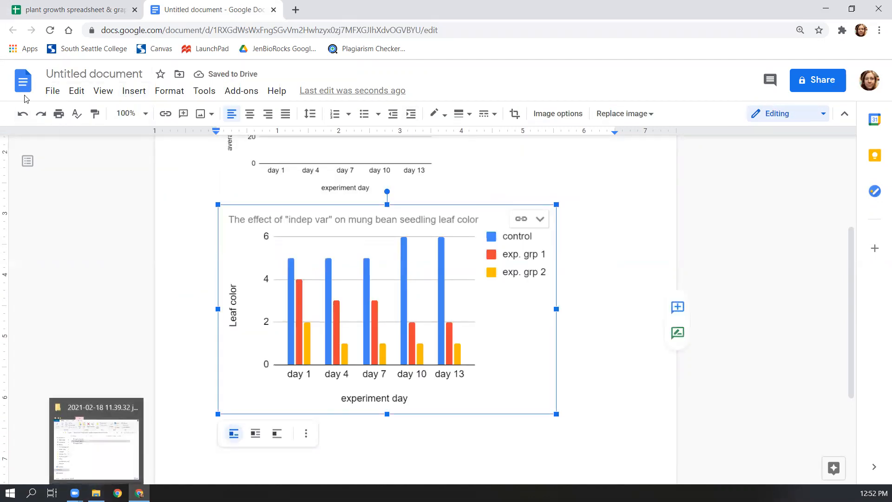
click(74, 9)
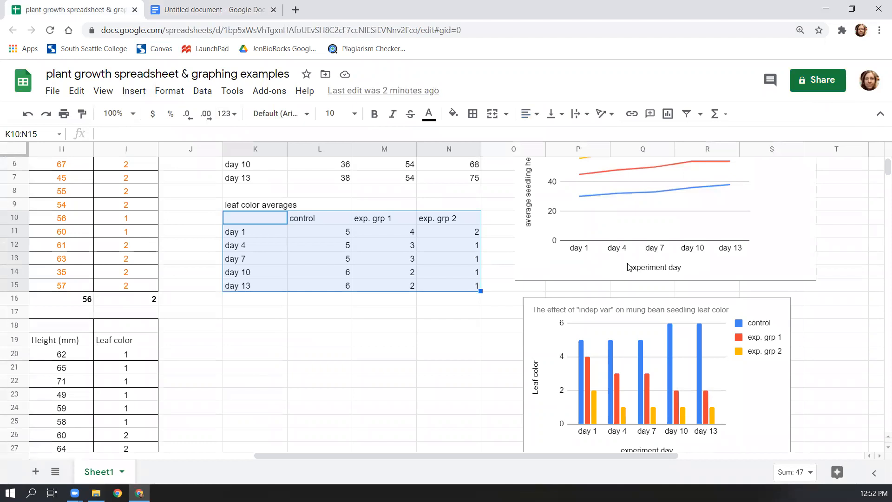